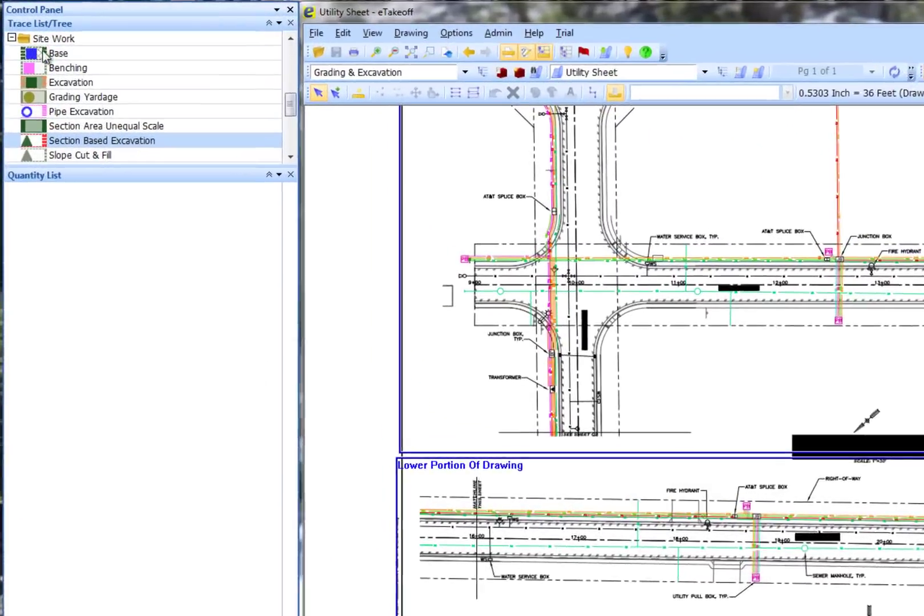
Step: Start a Base trace at the junction box near station 19+00 and follow the road's upper curb to the cul-de-sac
{"action": "left_click", "coordinate": [57, 55]}
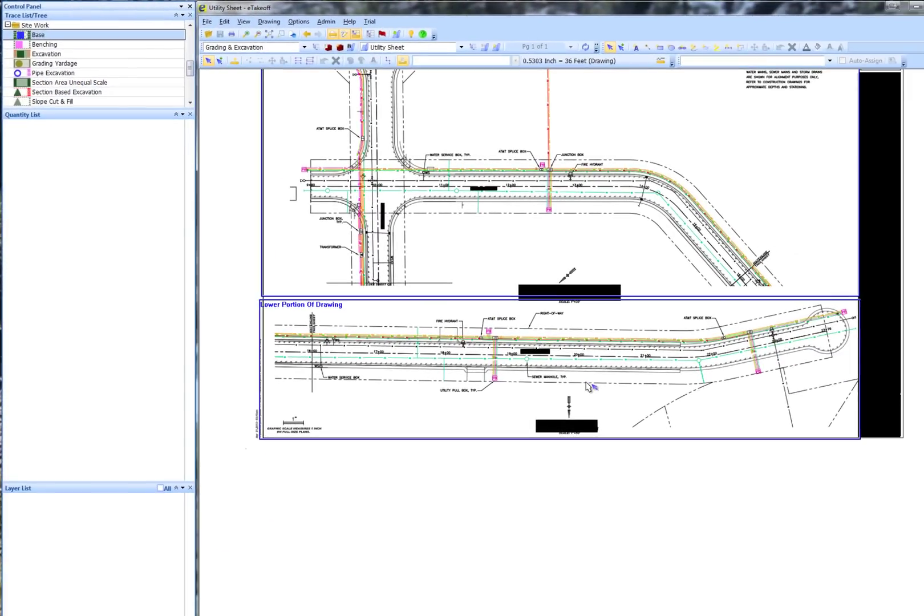
{"action": "scroll", "coordinate": [588, 384], "scroll_direction": "up", "scroll_amount": 3}
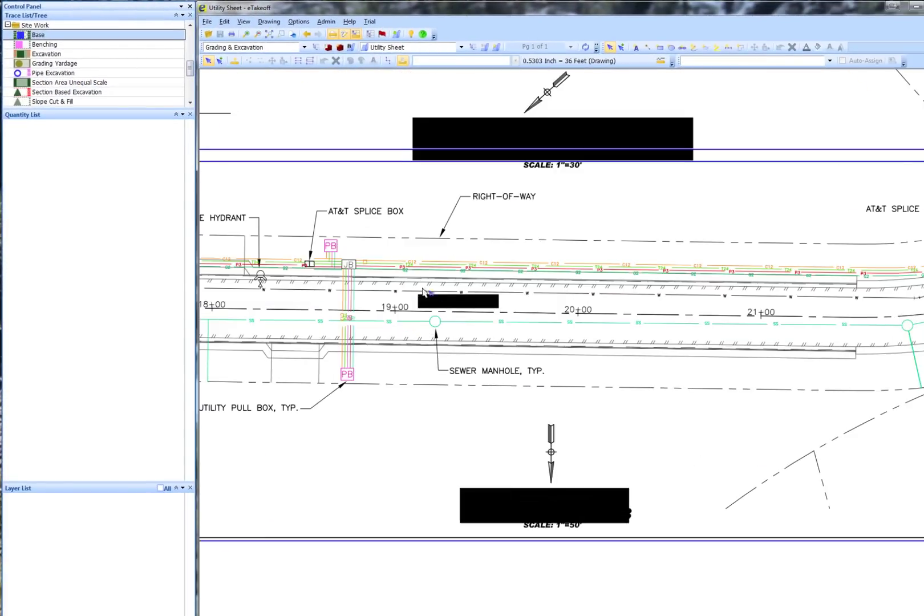
{"action": "left_click", "coordinate": [234, 61]}
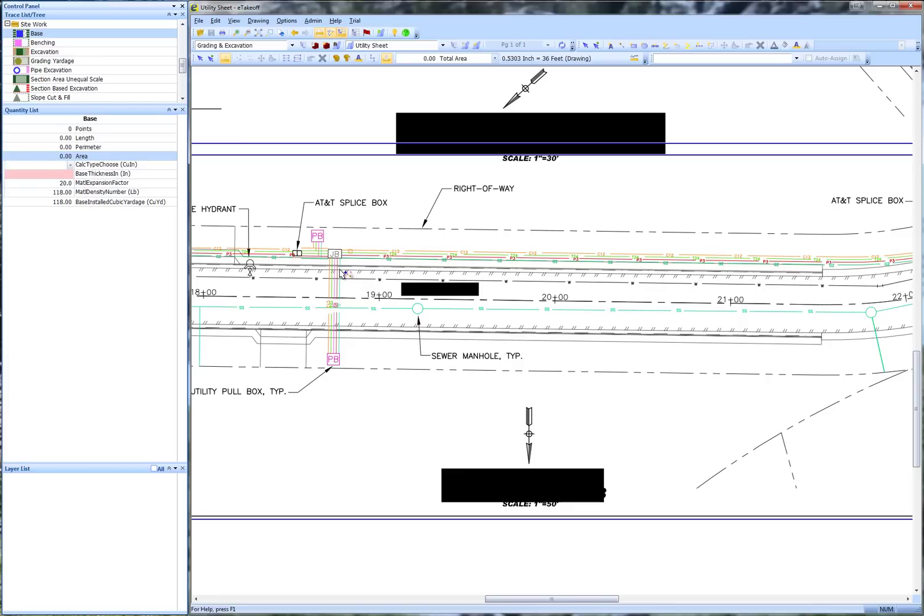
{"action": "left_click", "coordinate": [339, 270]}
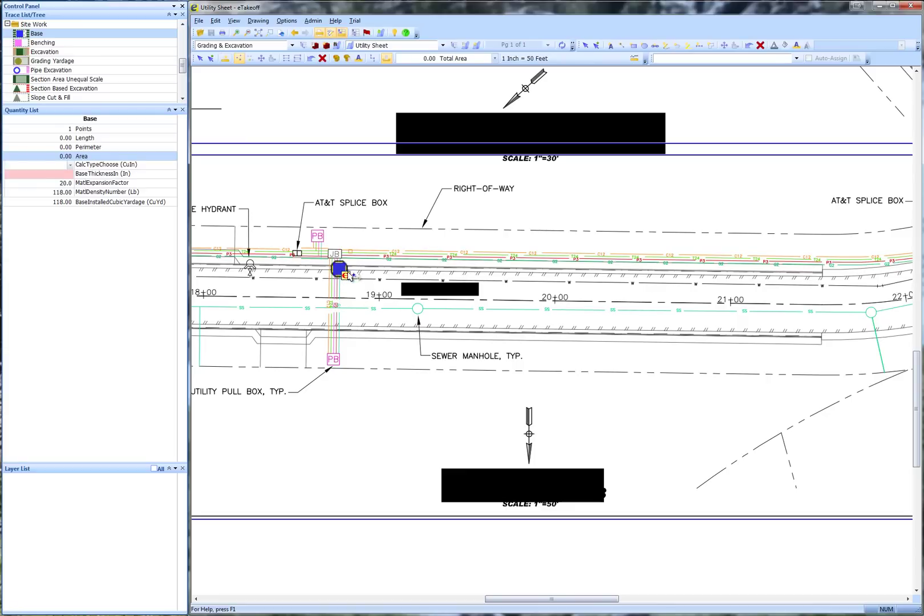
{"action": "left_click", "coordinate": [826, 281]}
{"action": "middle_click_drag", "start_coordinate": [715, 293], "coordinate": [370, 302]}
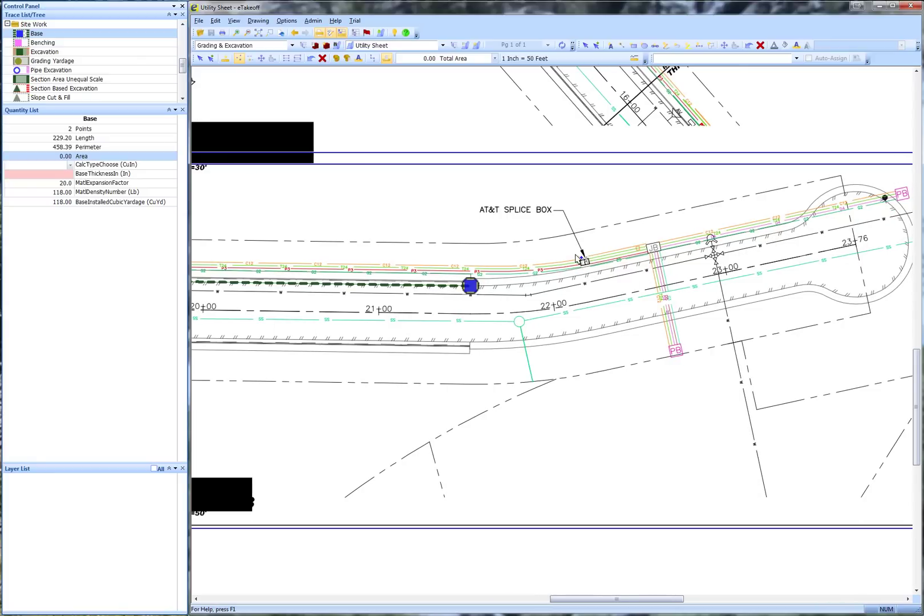
{"action": "left_click", "coordinate": [535, 281]}
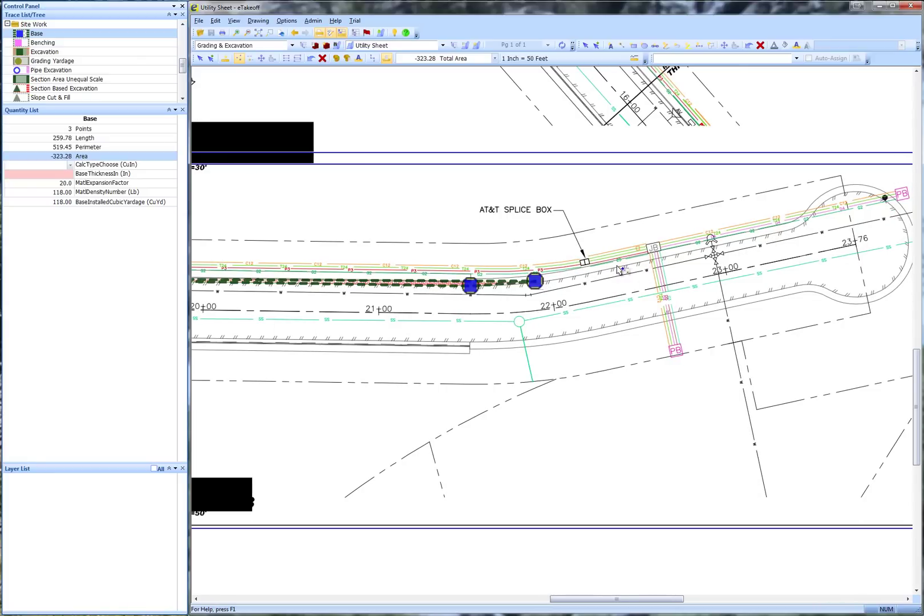
{"action": "left_click", "coordinate": [593, 273]}
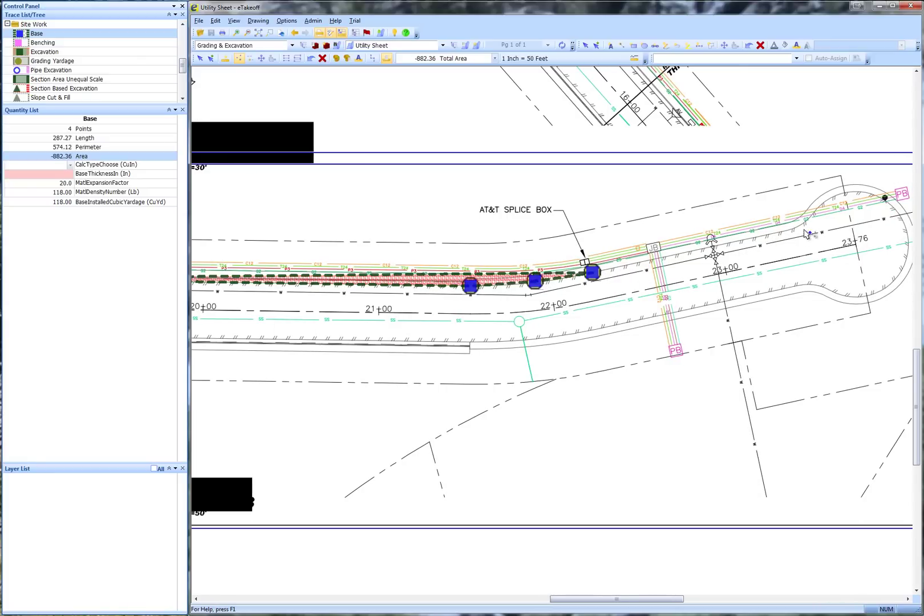
{"action": "left_click", "coordinate": [794, 229]}
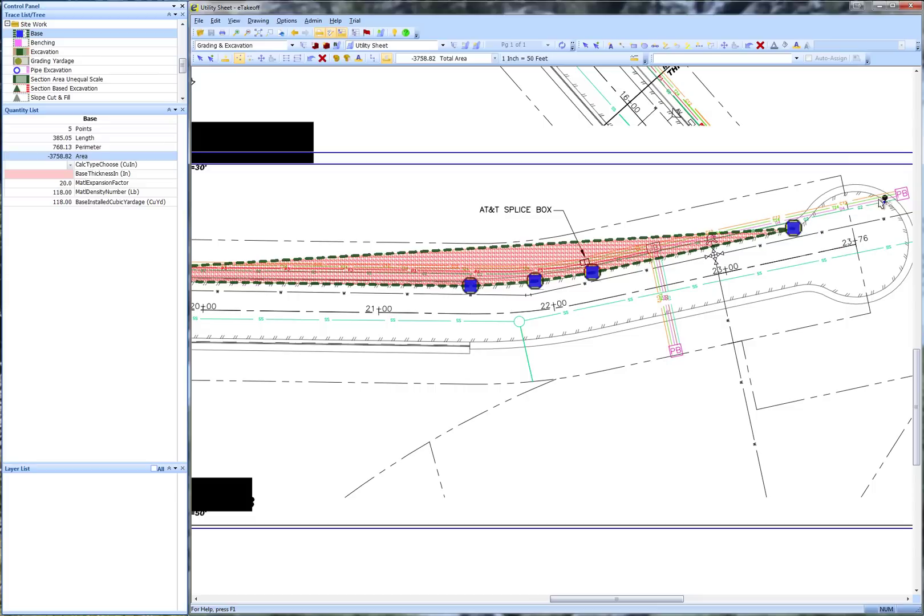
Step: Continue the Base trace in a curve around the cul-de-sac and onto the start of the lower curb
{"action": "left_click", "coordinate": [905, 230]}
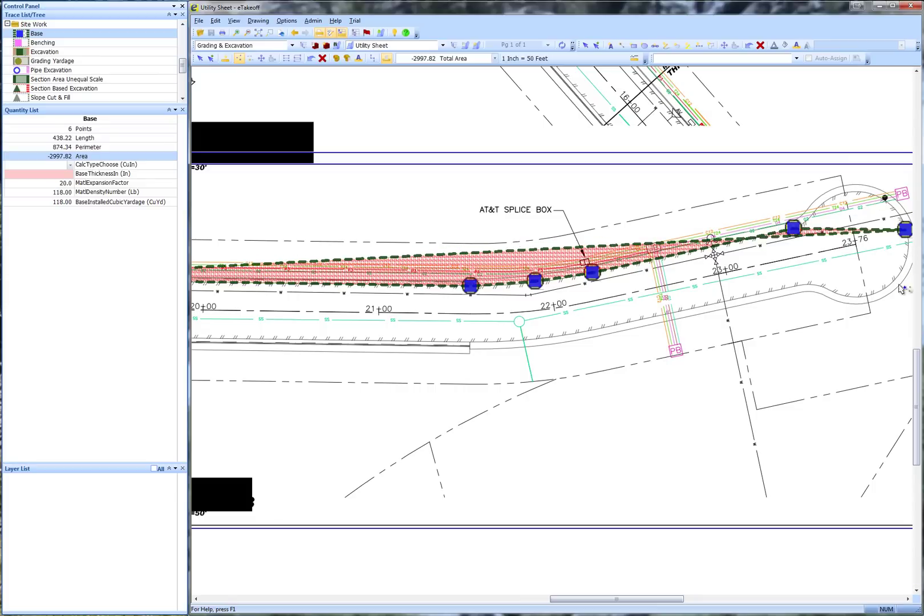
{"action": "double_click", "coordinate": [823, 286]}
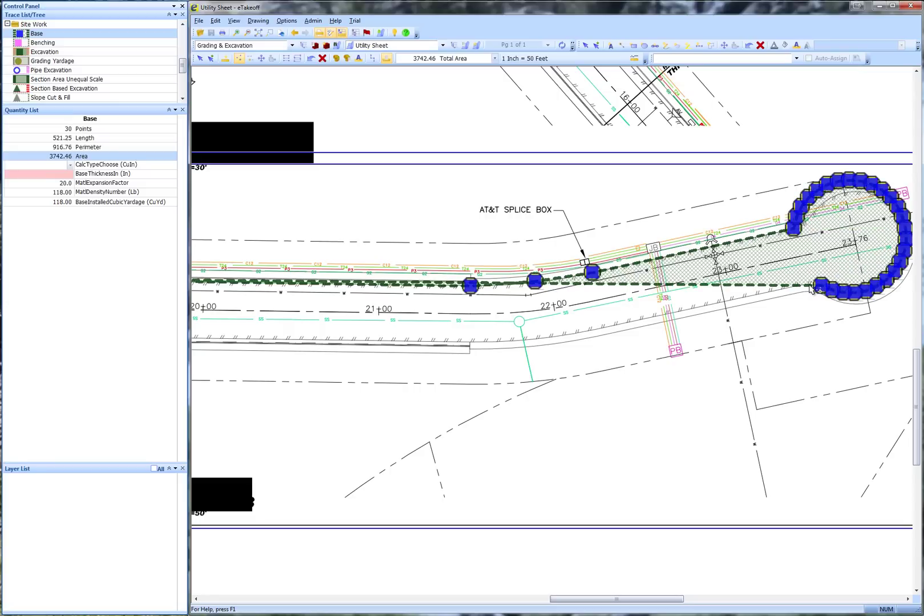
{"action": "left_click", "coordinate": [788, 288]}
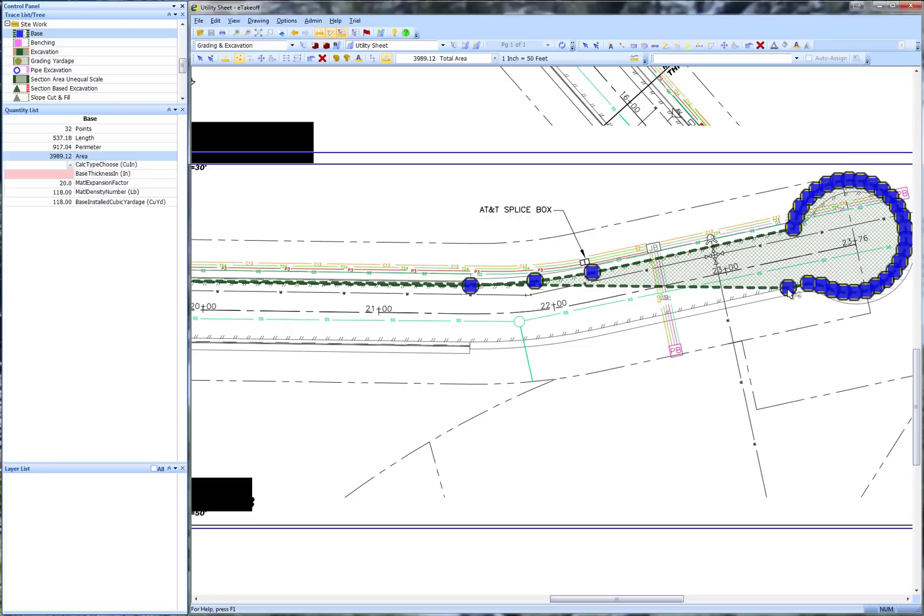
Step: Trace the lower curb back to below the starting junction box and finish the Base area
{"action": "left_click", "coordinate": [583, 331]}
{"action": "left_click", "coordinate": [533, 338]}
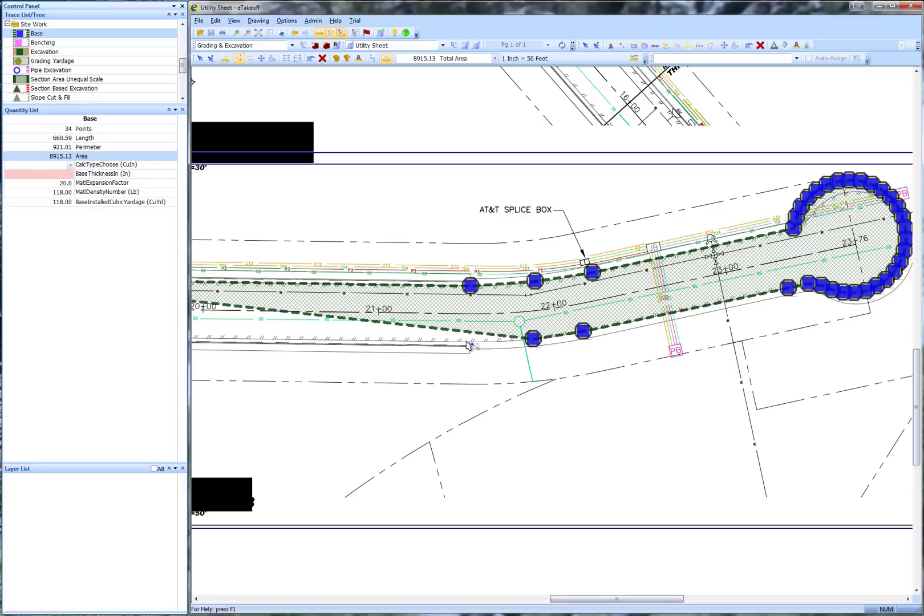
{"action": "left_click", "coordinate": [468, 343]}
{"action": "middle_click_drag", "start_coordinate": [469, 343], "coordinate": [830, 321]}
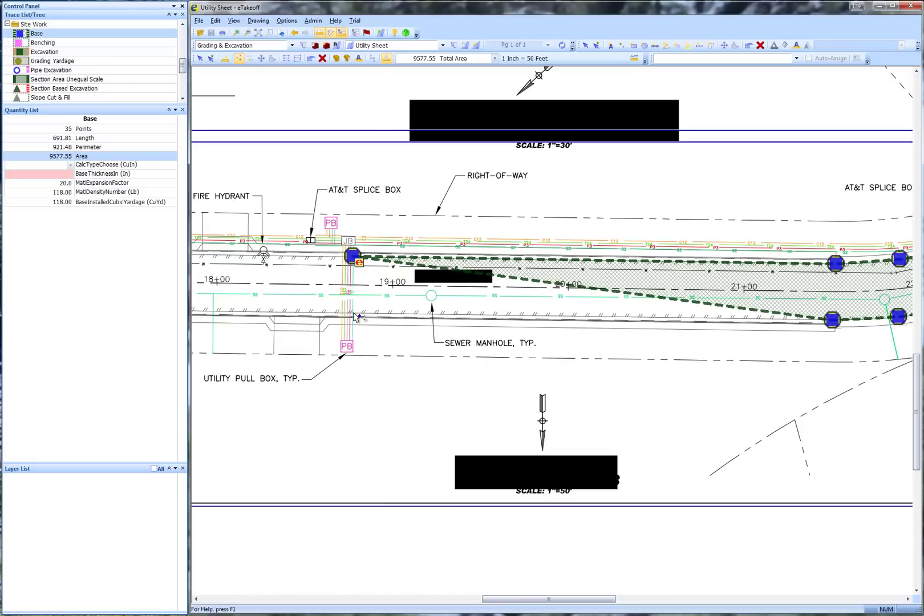
{"action": "left_click", "coordinate": [354, 313]}
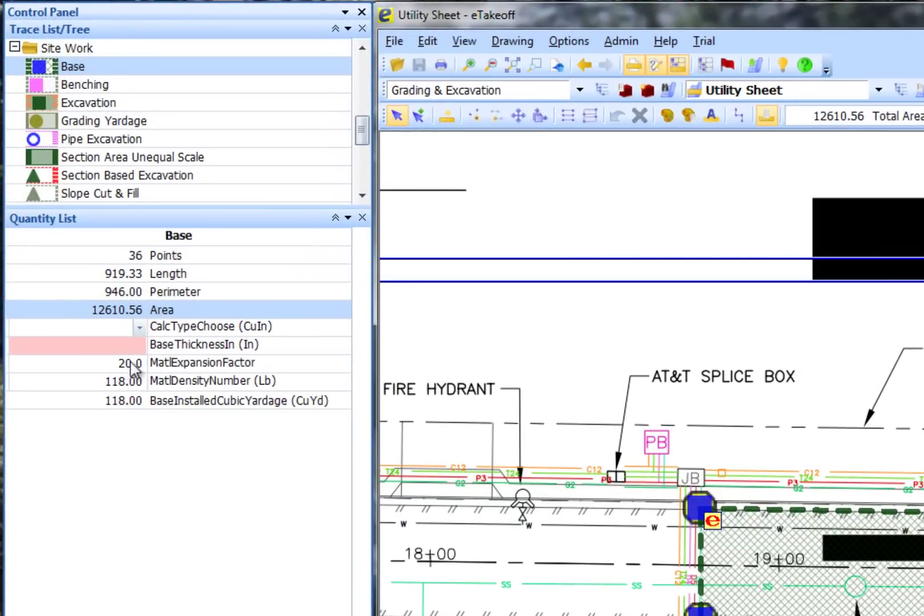
Step: Set the Base trace's calculation type to Bulk Density and its base thickness to 10 inches
{"action": "left_click", "coordinate": [128, 301]}
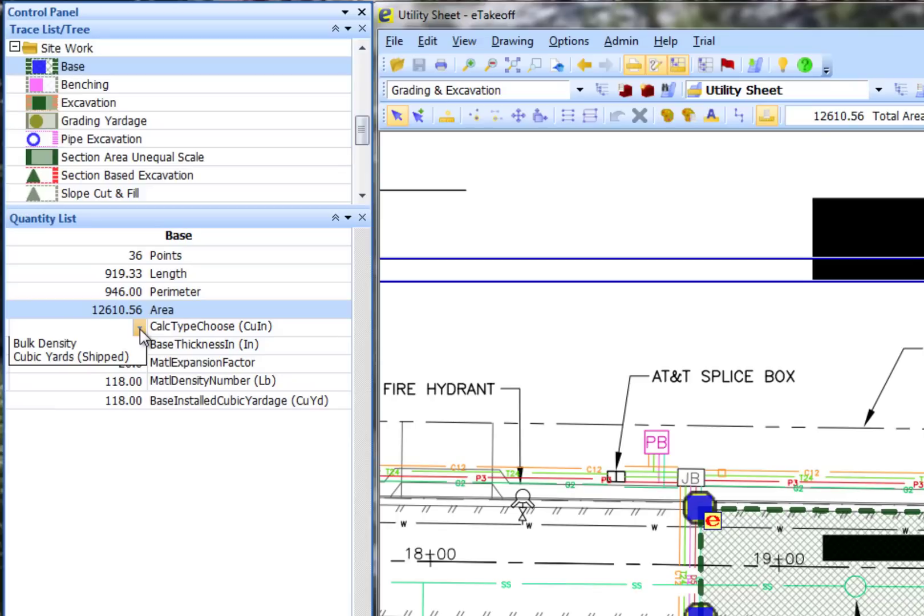
{"action": "left_click", "coordinate": [52, 346]}
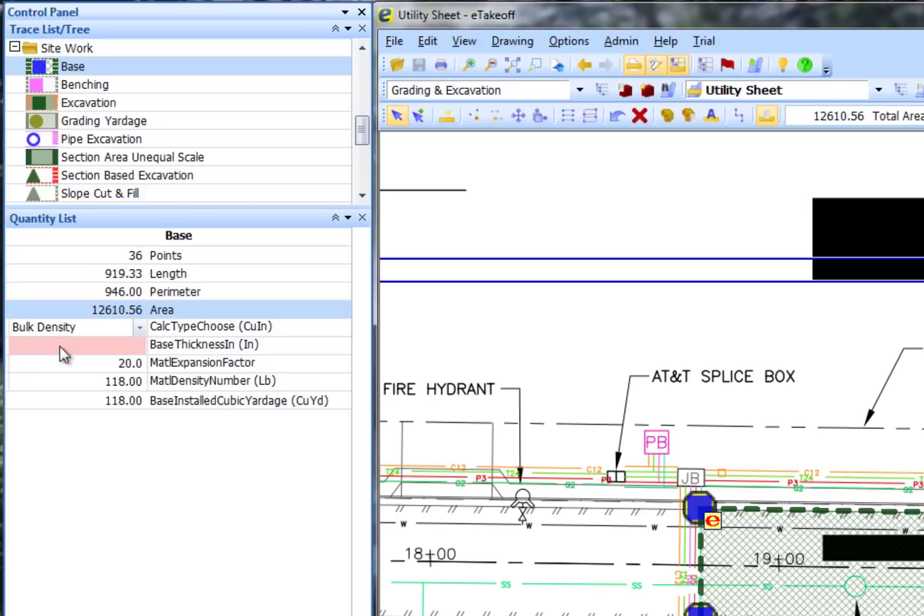
{"action": "left_click", "coordinate": [130, 342]}
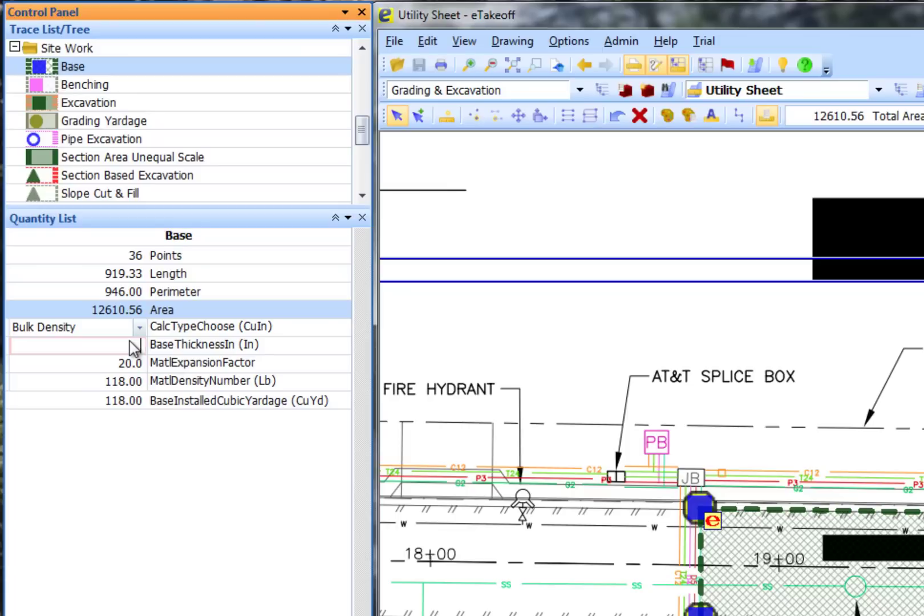
{"action": "type", "text": "10"}
{"action": "key", "text": "Return"}
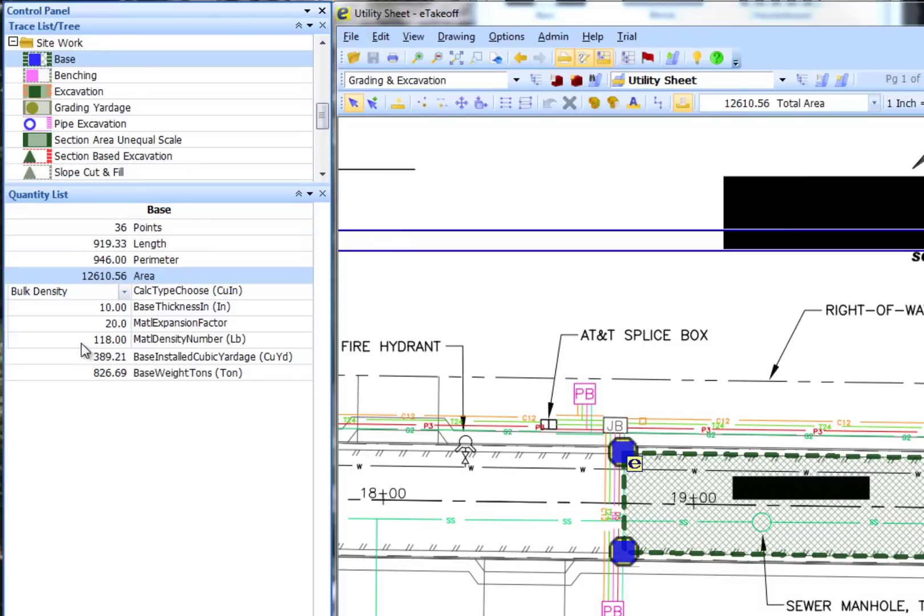
Step: Set the Base trace's material density to 125 lb
{"action": "left_click", "coordinate": [106, 340]}
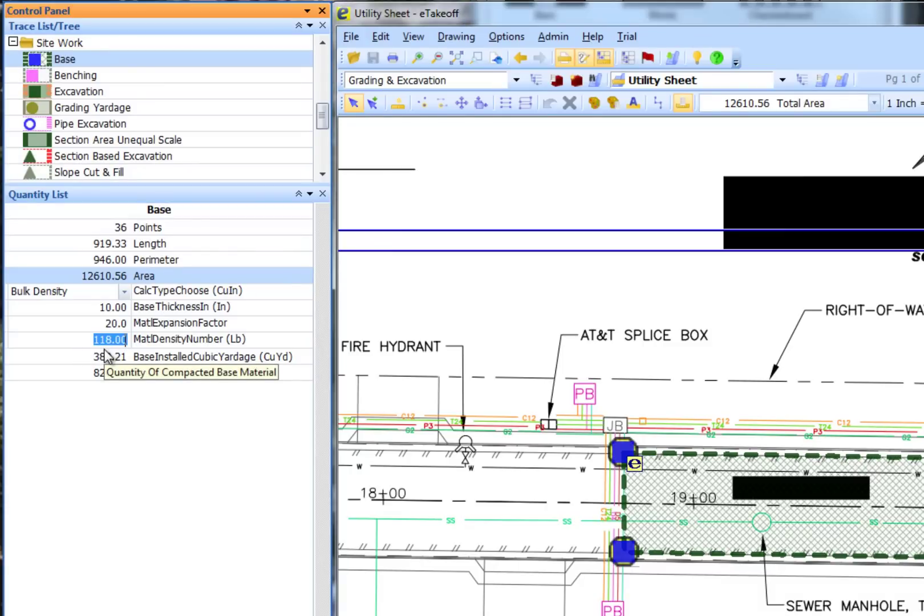
{"action": "type", "text": "12"}
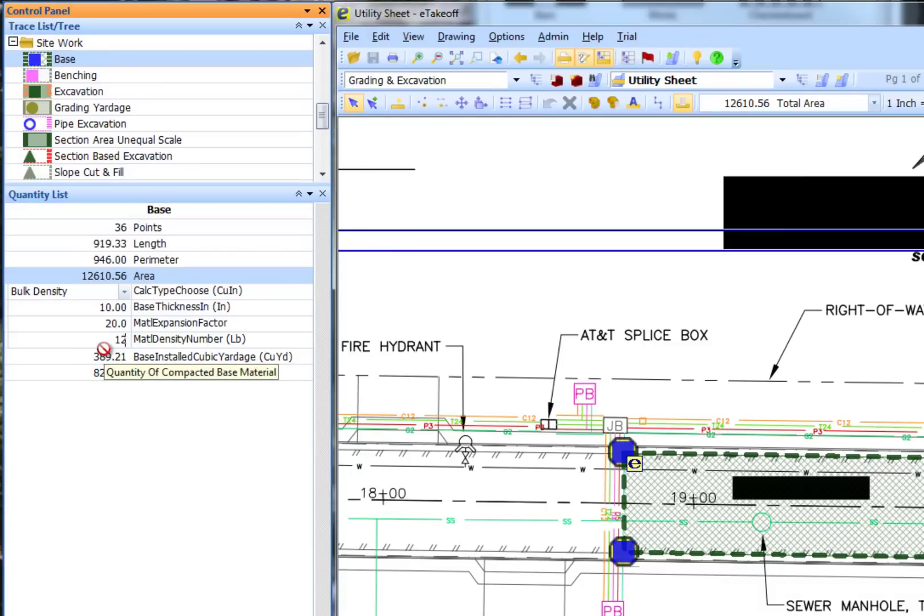
{"action": "type", "text": "5"}
{"action": "key", "text": "Return"}
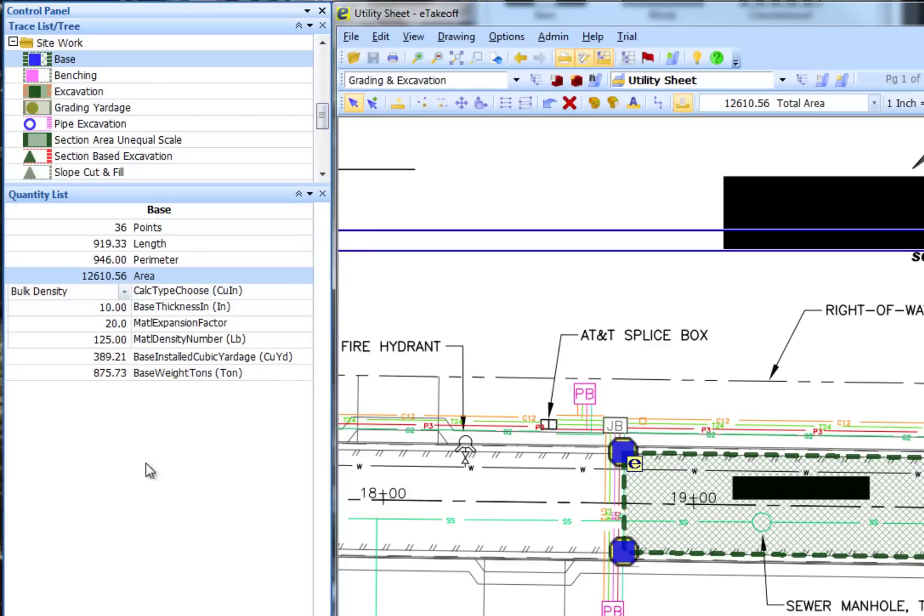
Step: Set the Base trace's material density to 110 lb
{"action": "left_click", "coordinate": [109, 341]}
{"action": "type", "text": "1"}
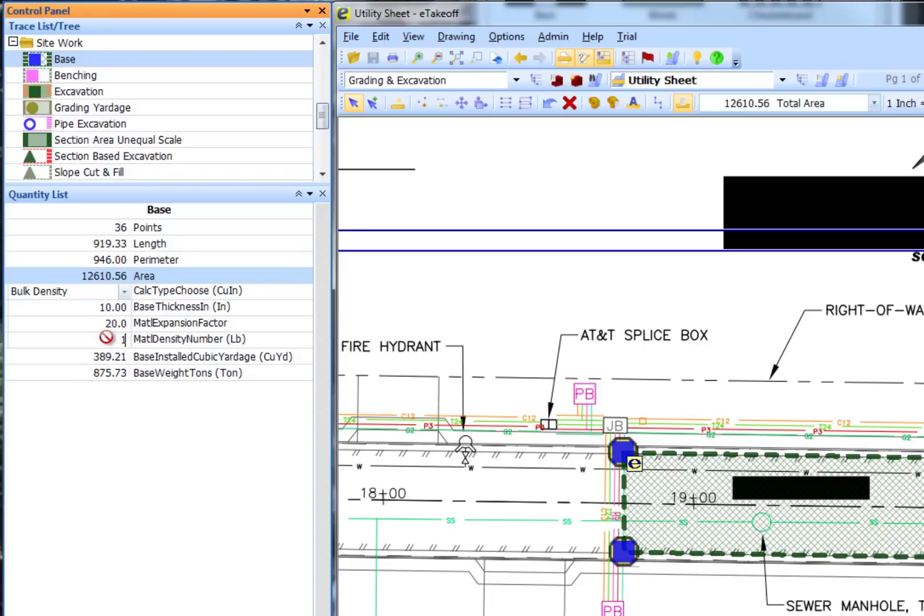
{"action": "type", "text": "10"}
{"action": "key", "text": "Return"}
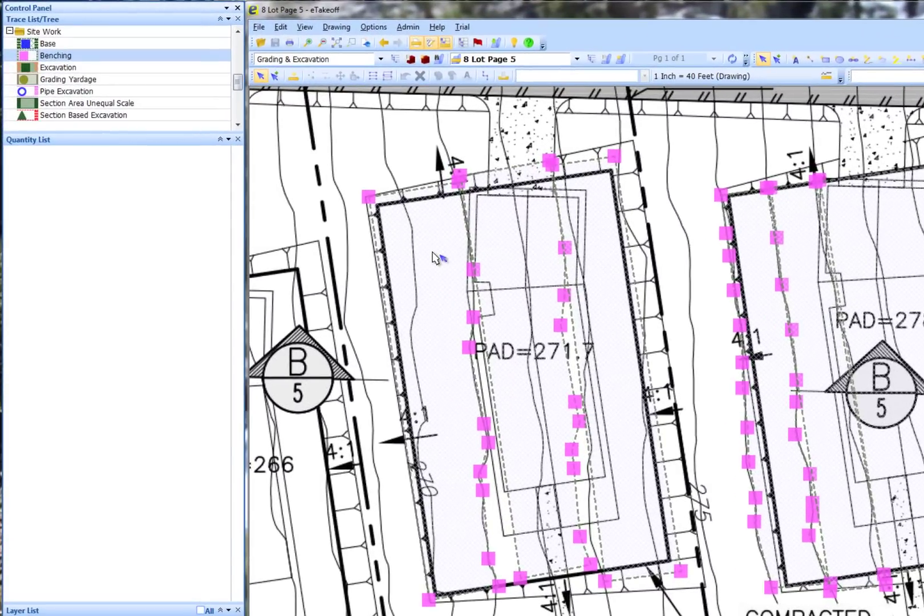
Step: Examine the area, depth and volume of each Benching trace on the 271.7 pad and the neighbouring pad of 8 Lot Page 5
{"action": "left_click", "coordinate": [434, 258]}
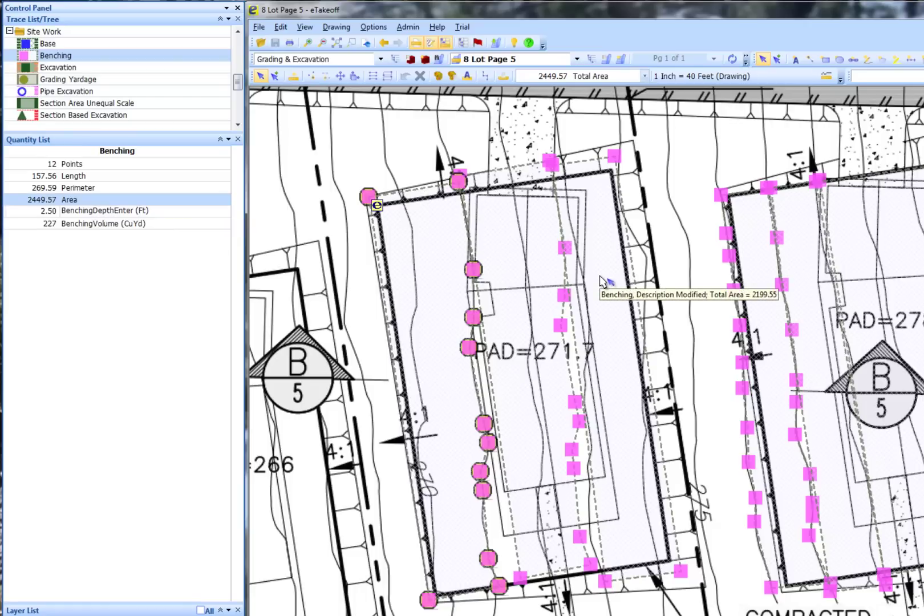
{"action": "left_click", "coordinate": [540, 278]}
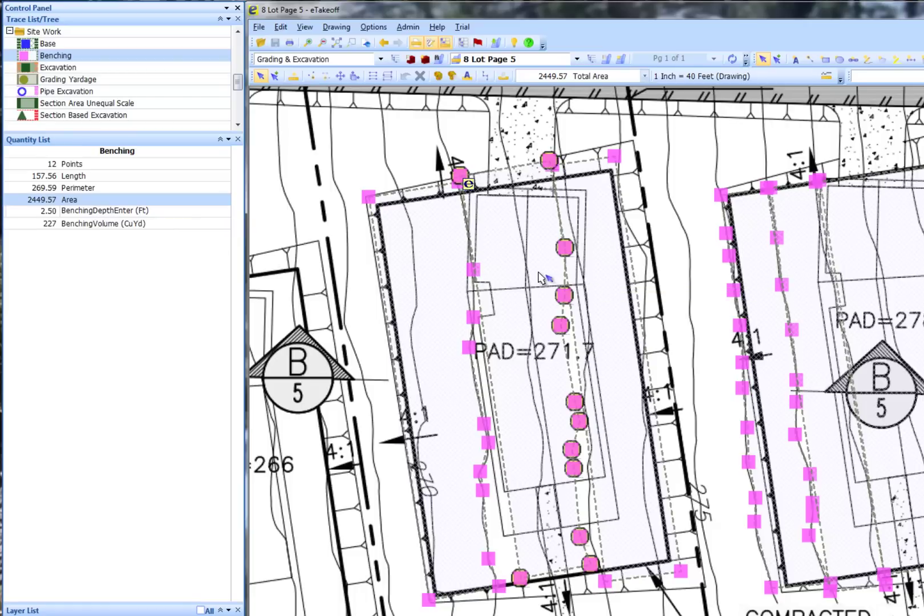
{"action": "left_click", "coordinate": [606, 276]}
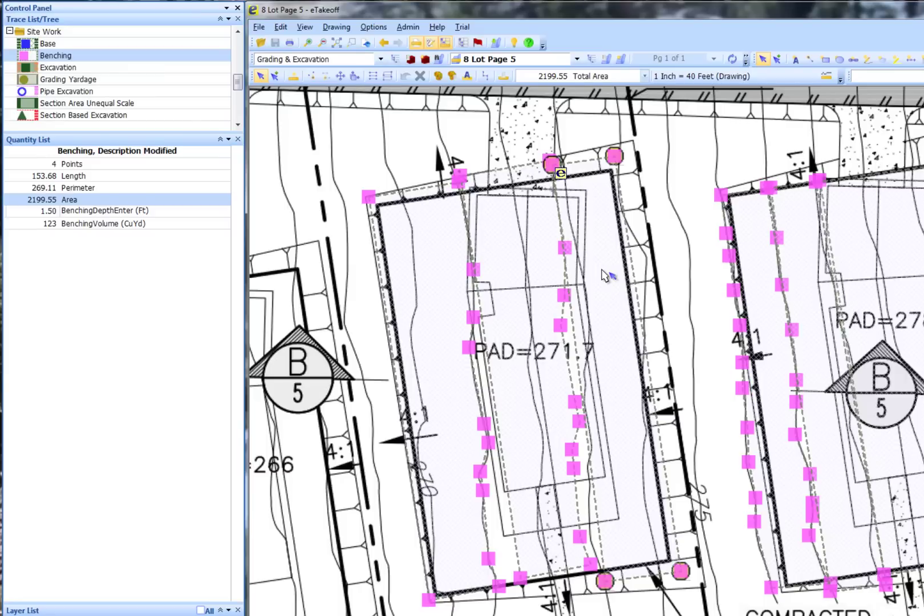
{"action": "left_click", "coordinate": [756, 275]}
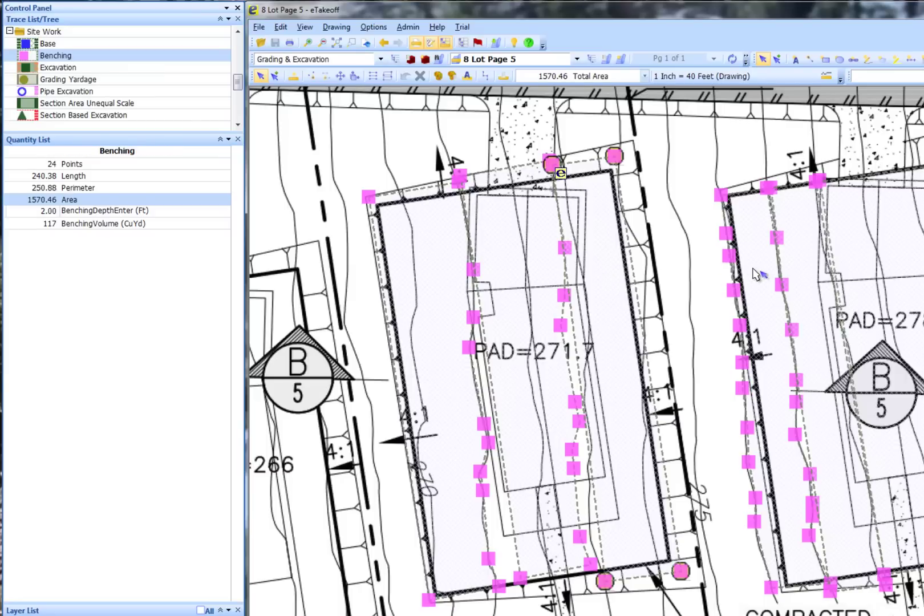
{"action": "left_click", "coordinate": [810, 260]}
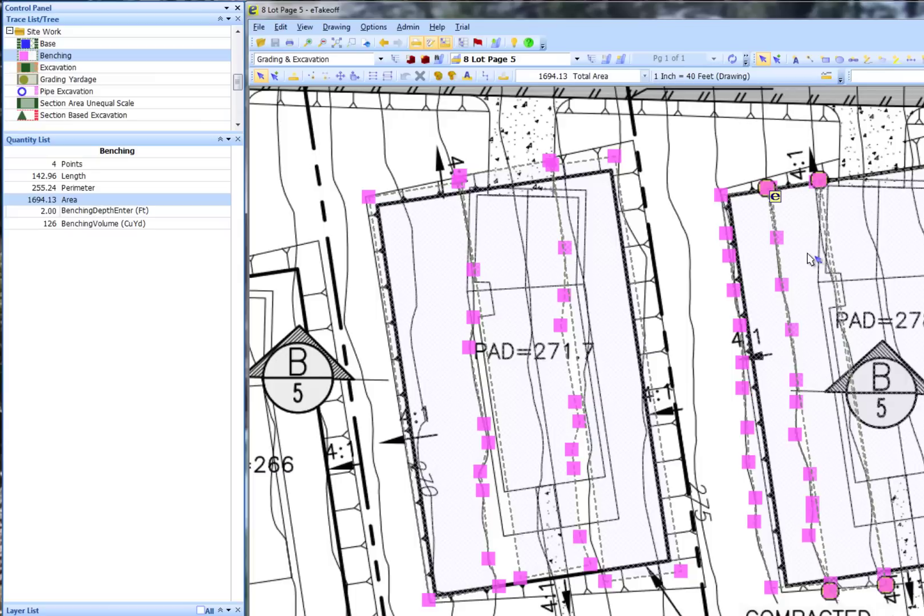
{"action": "left_click", "coordinate": [888, 259]}
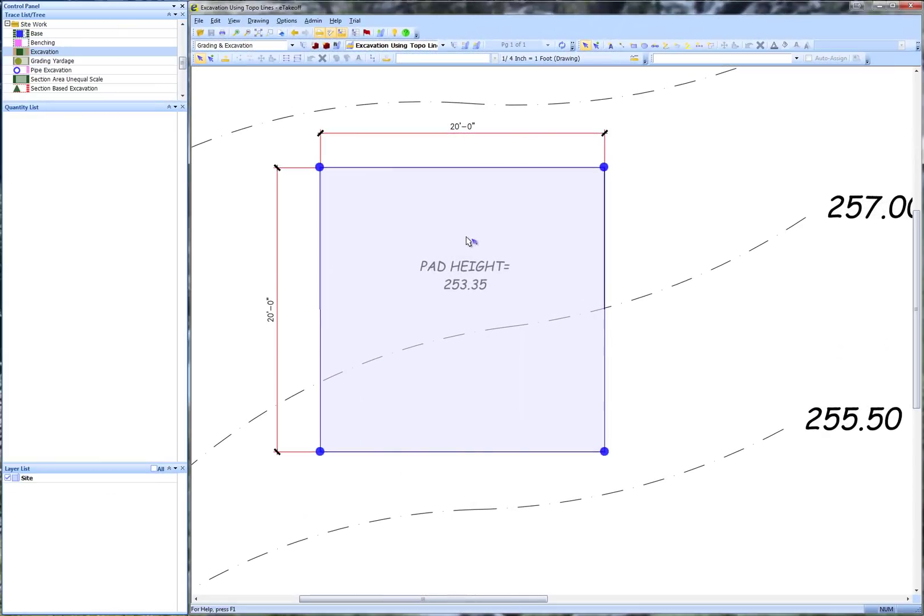
Step: Examine the 20-foot-square excavation trace's quantities, the surrounding topo lines and the section detail with its A to E legend
{"action": "left_click", "coordinate": [466, 241]}
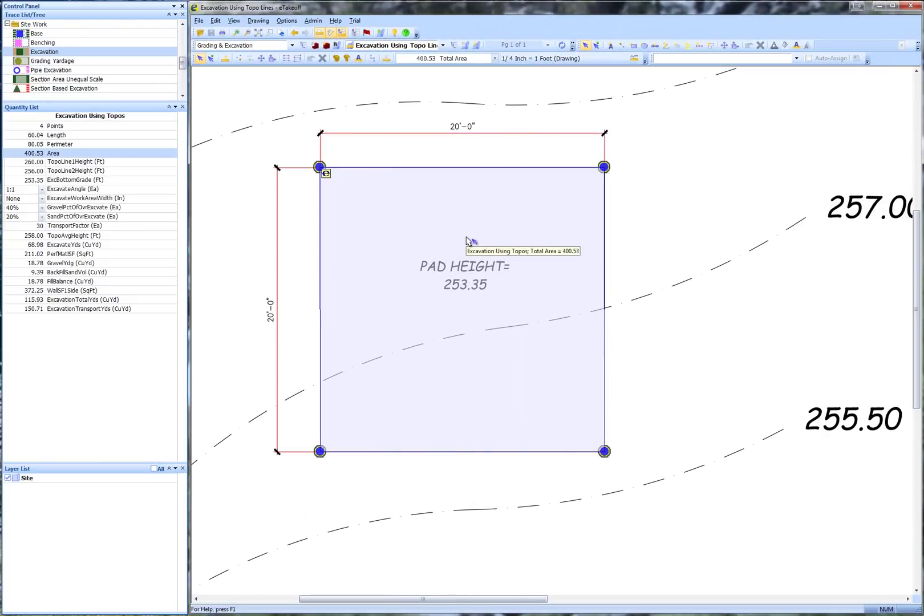
{"action": "scroll", "coordinate": [466, 241], "scroll_direction": "down", "scroll_amount": 2}
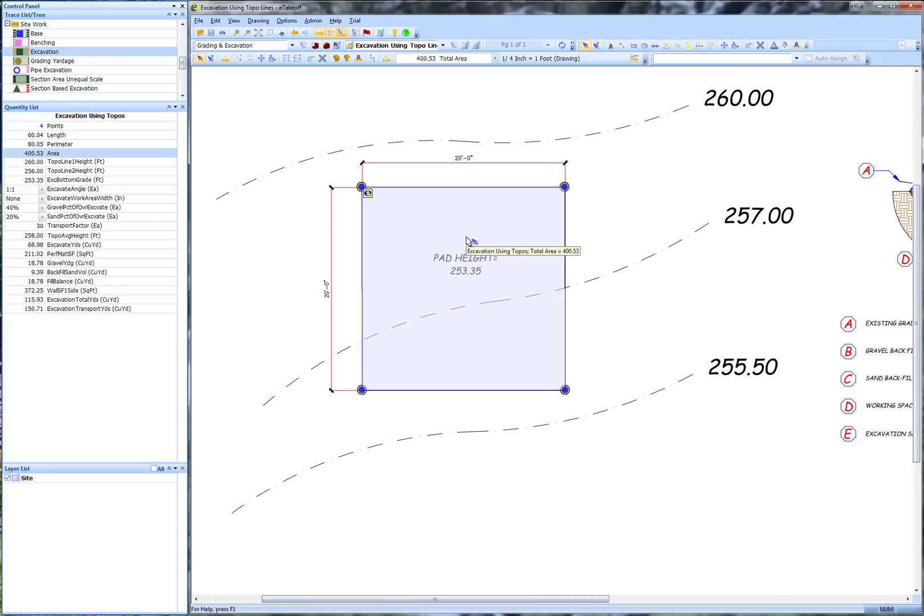
{"action": "scroll", "coordinate": [466, 241], "scroll_direction": "down", "scroll_amount": 4}
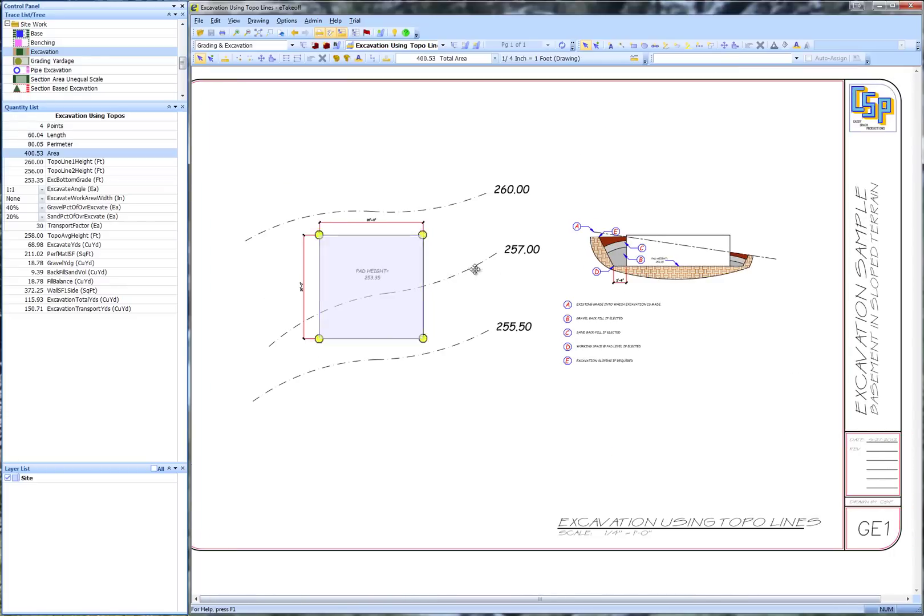
{"action": "scroll", "coordinate": [460, 278], "scroll_direction": "up", "scroll_amount": 2}
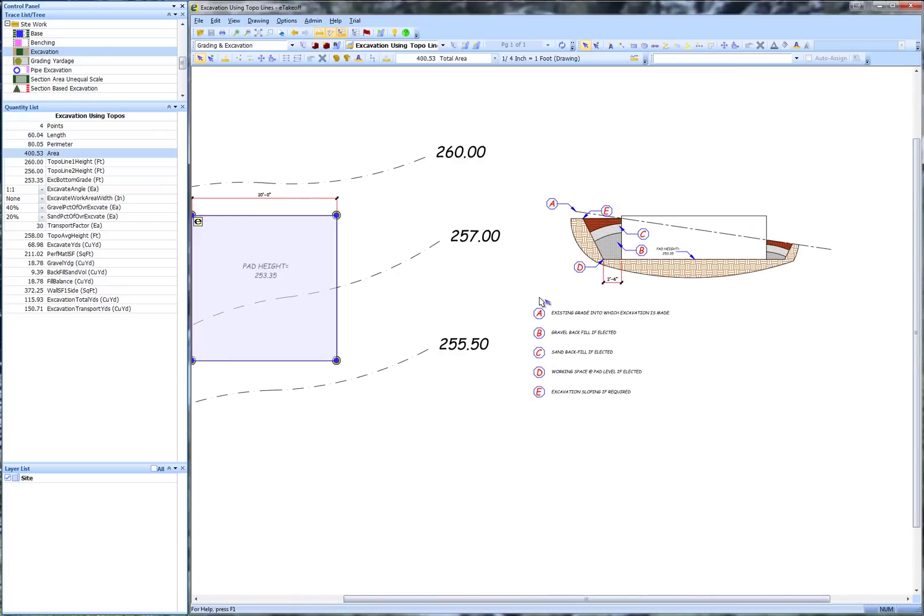
{"action": "scroll", "coordinate": [542, 302], "scroll_direction": "up", "scroll_amount": 1}
{"action": "middle_click_drag", "start_coordinate": [542, 302], "coordinate": [473, 282]}
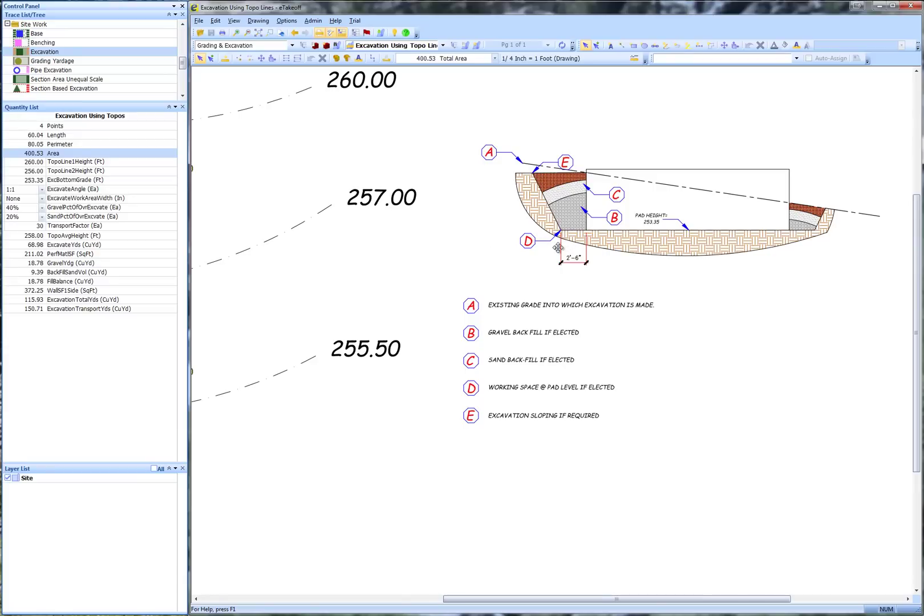
{"action": "middle_click_drag", "start_coordinate": [556, 248], "coordinate": [687, 258]}
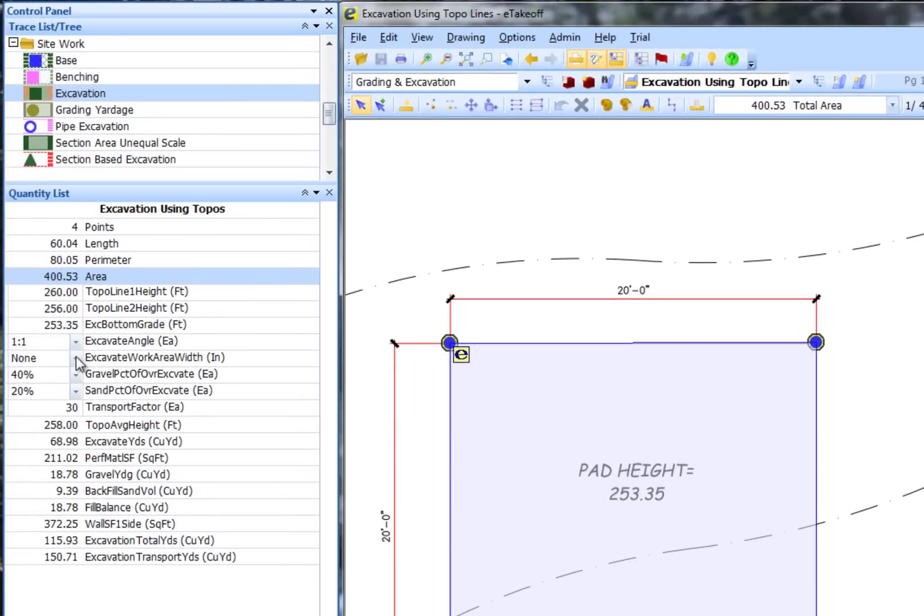
Step: Set the excavation trace's slope angle to 2:1 and its work area width to 36"
{"action": "left_click", "coordinate": [76, 343]}
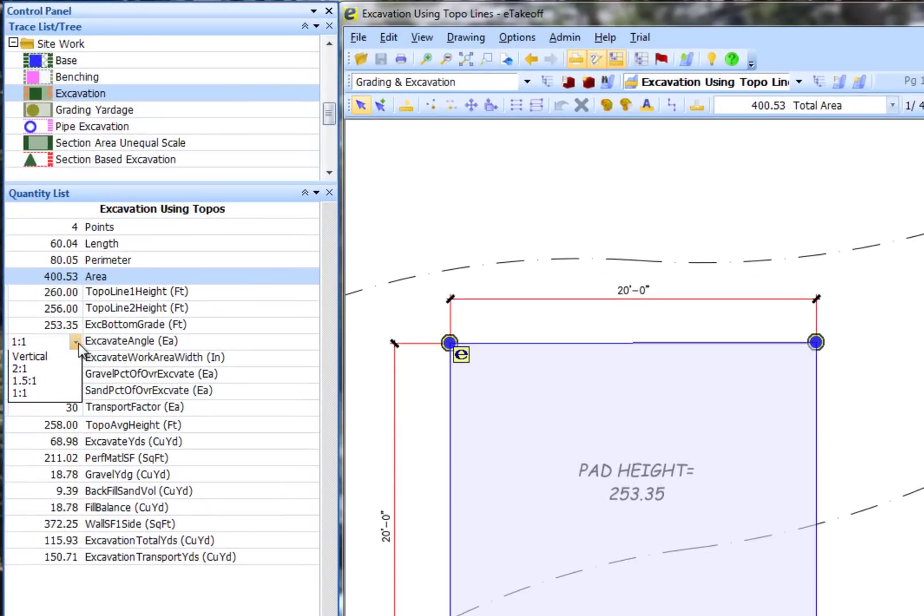
{"action": "left_click", "coordinate": [26, 371]}
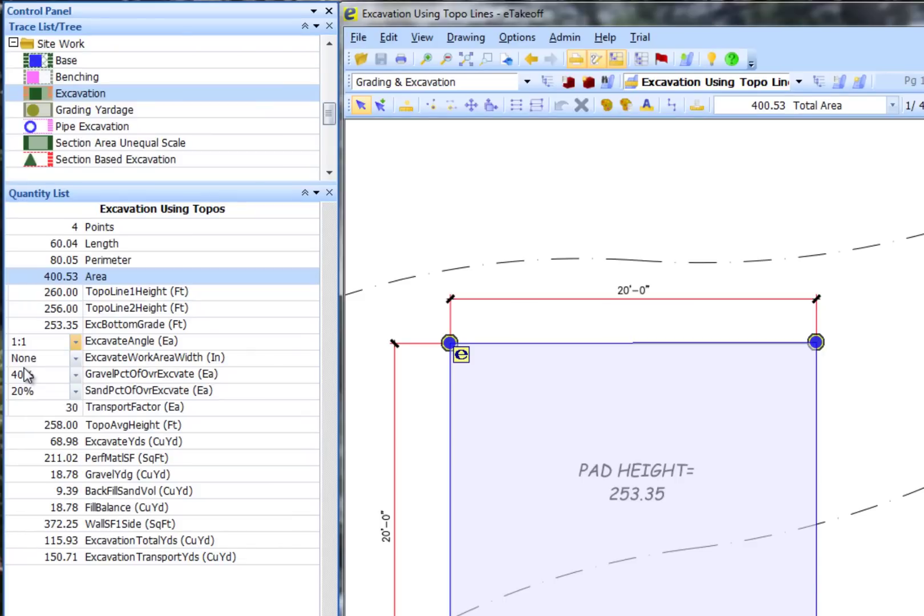
{"action": "left_click", "coordinate": [75, 358]}
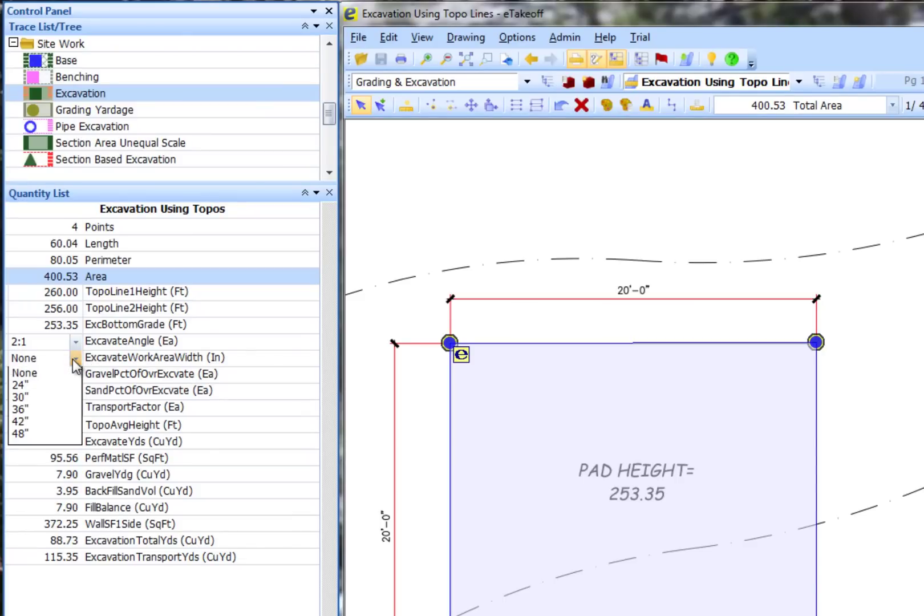
{"action": "left_click", "coordinate": [21, 410]}
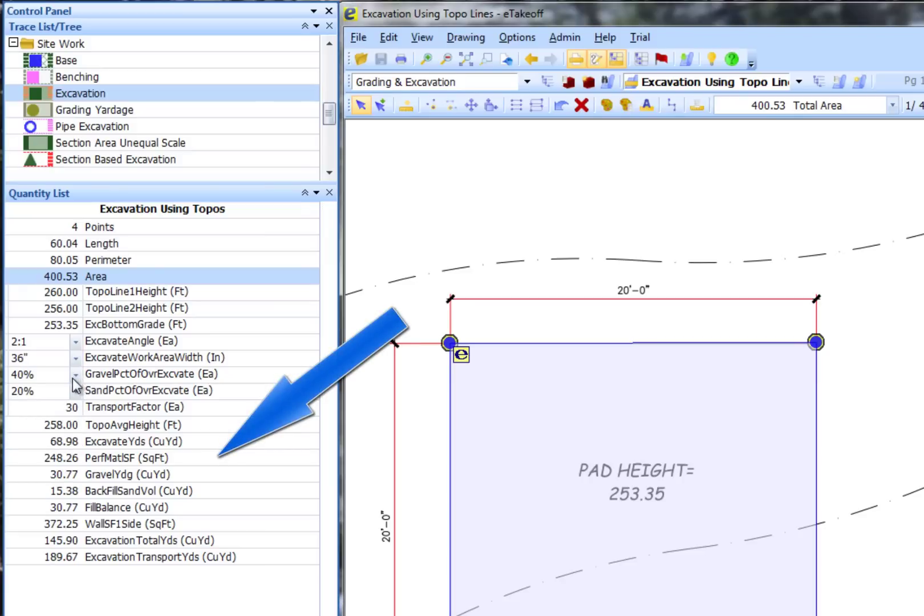
Step: Set the excavation trace's gravel percentage of over-excavation to None and its sand percentage to 20%
{"action": "left_click", "coordinate": [75, 375]}
{"action": "left_click", "coordinate": [33, 390]}
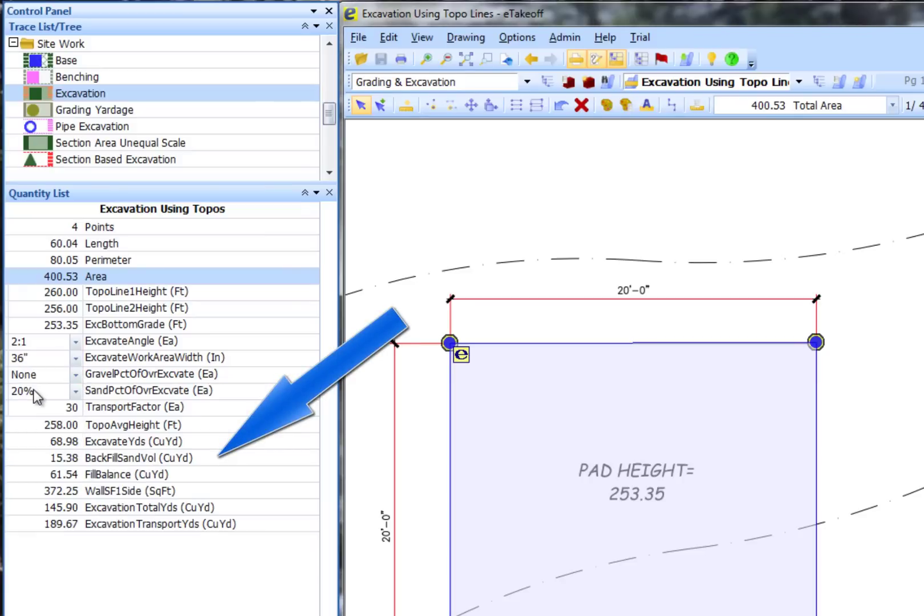
{"action": "left_click", "coordinate": [75, 392]}
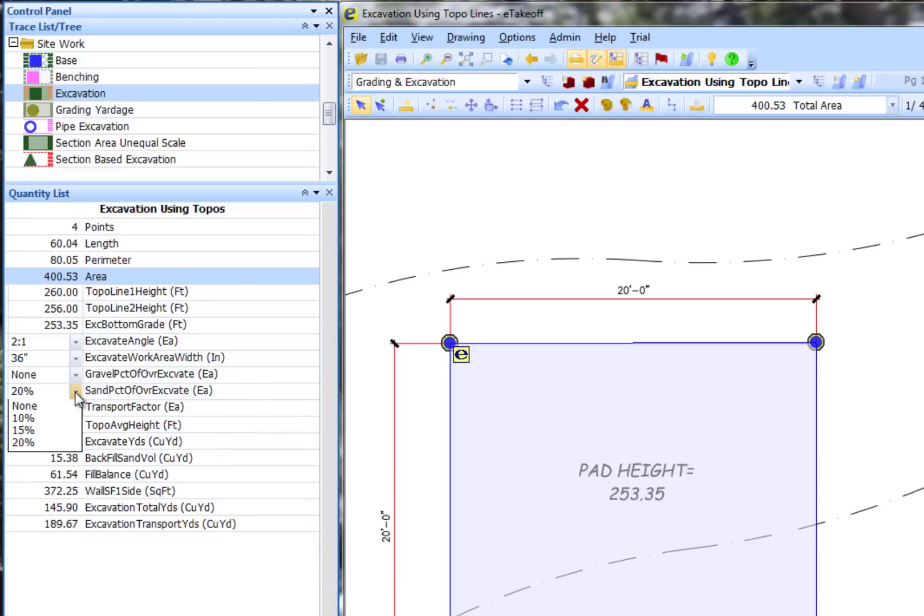
{"action": "left_click", "coordinate": [25, 443]}
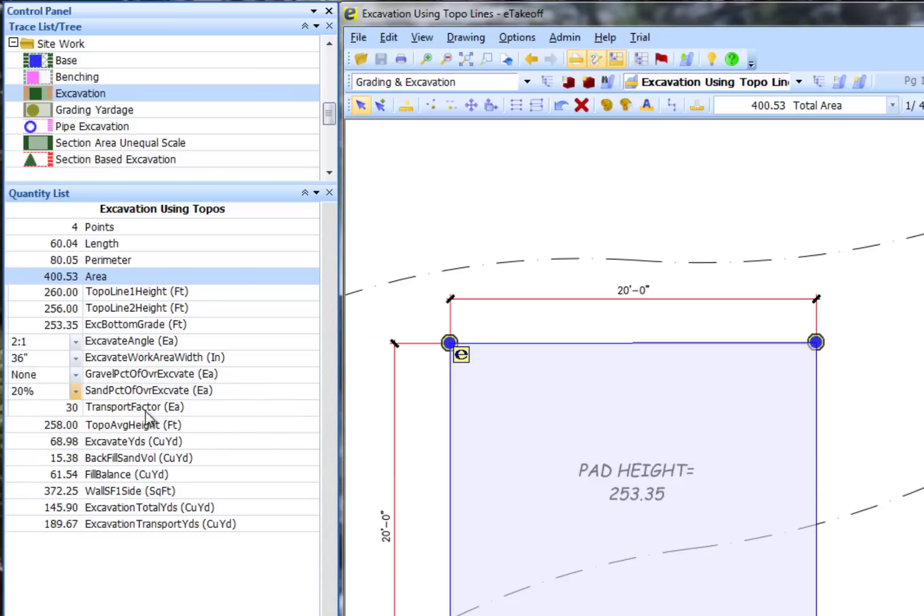
Step: Set the excavation trace's transport factor to 20
{"action": "left_click", "coordinate": [74, 410]}
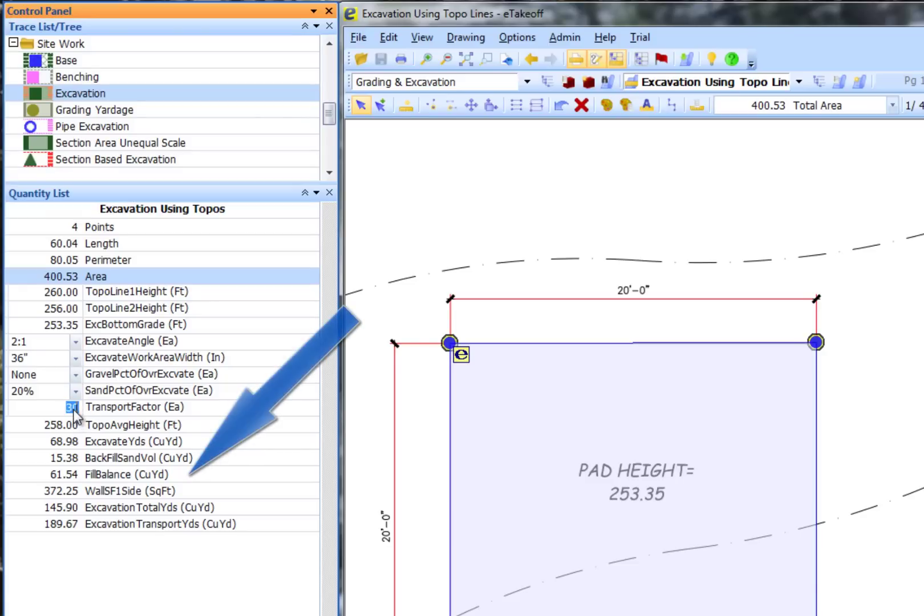
{"action": "type", "text": "20"}
{"action": "key", "text": "Return"}
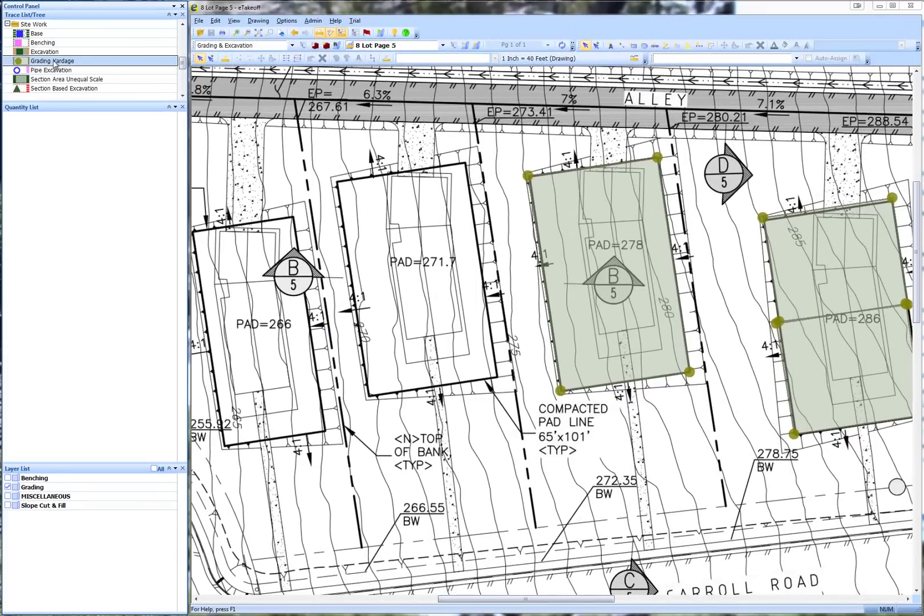
Step: Trace the 271.7 pad on 8 Lot Page 5 with a Grading Yardage area through its four corners
{"action": "left_click", "coordinate": [225, 58]}
{"action": "scroll", "coordinate": [339, 180], "scroll_direction": "up", "scroll_amount": 1}
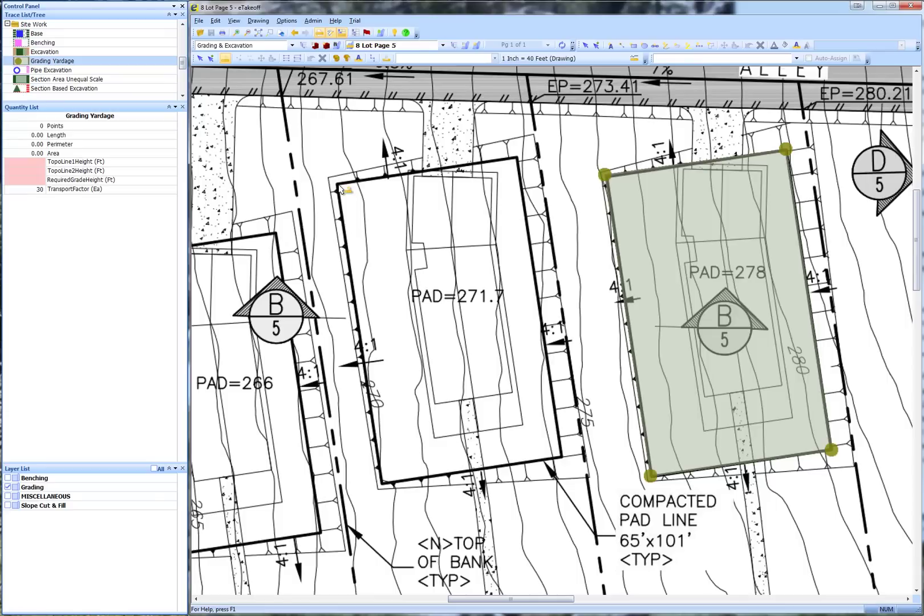
{"action": "left_click", "coordinate": [337, 183]}
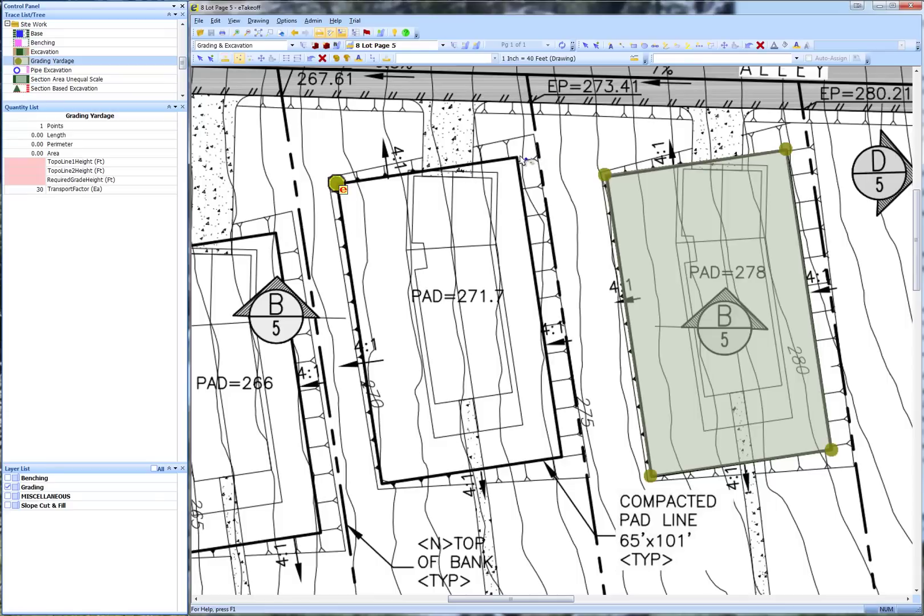
{"action": "left_click", "coordinate": [518, 157]}
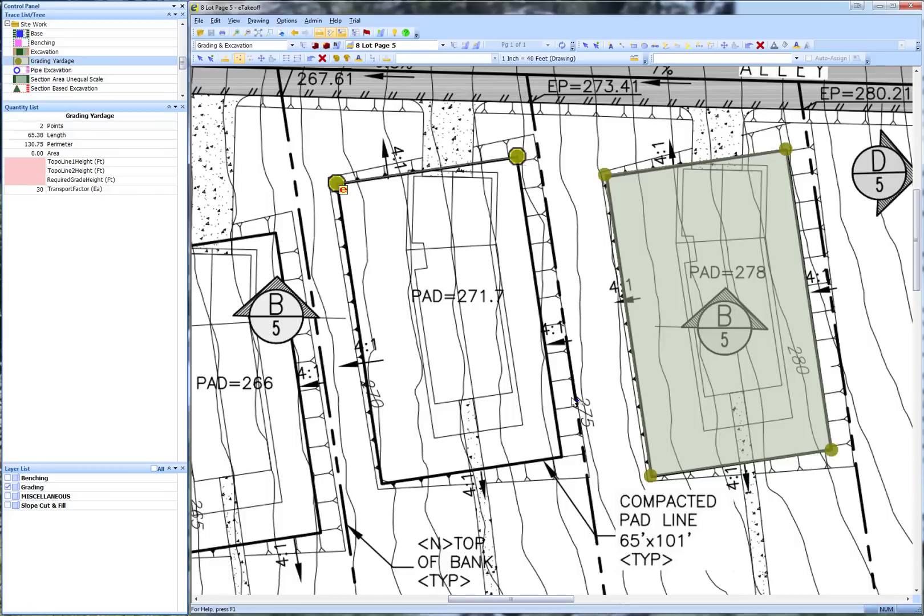
{"action": "left_click", "coordinate": [563, 457]}
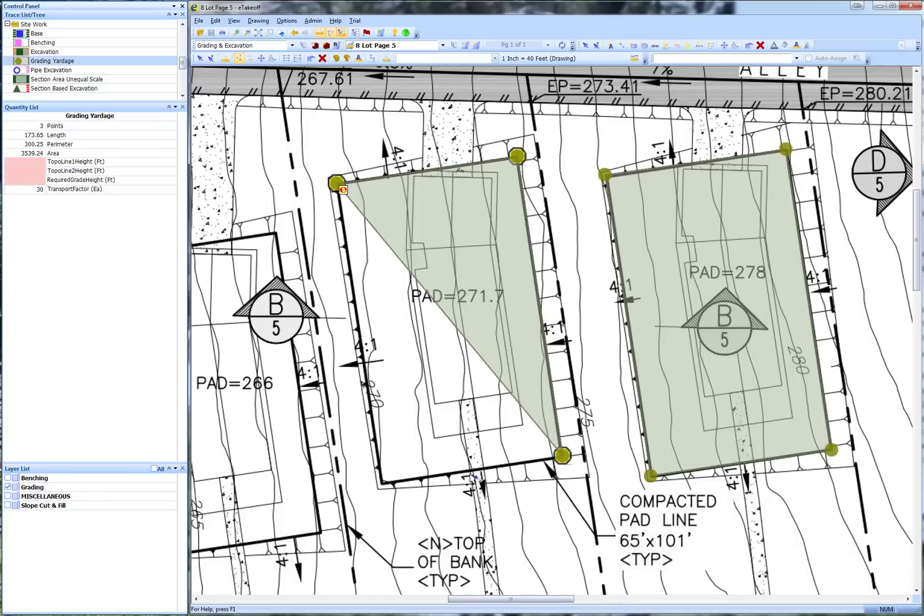
{"action": "left_click", "coordinate": [383, 485]}
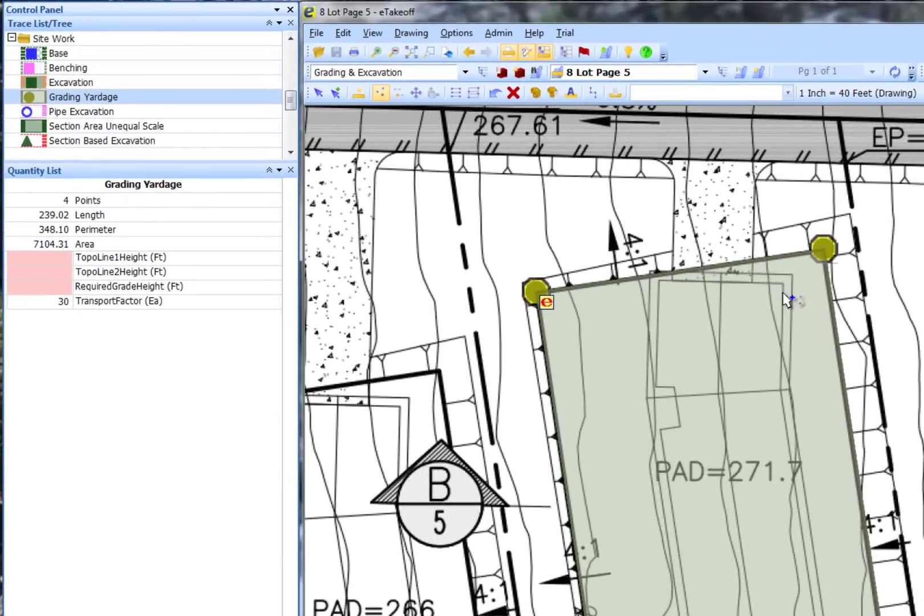
Step: Set the grading trace's first topo line height to 274.25 ft and its second to 269.5 ft
{"action": "left_click", "coordinate": [52, 261]}
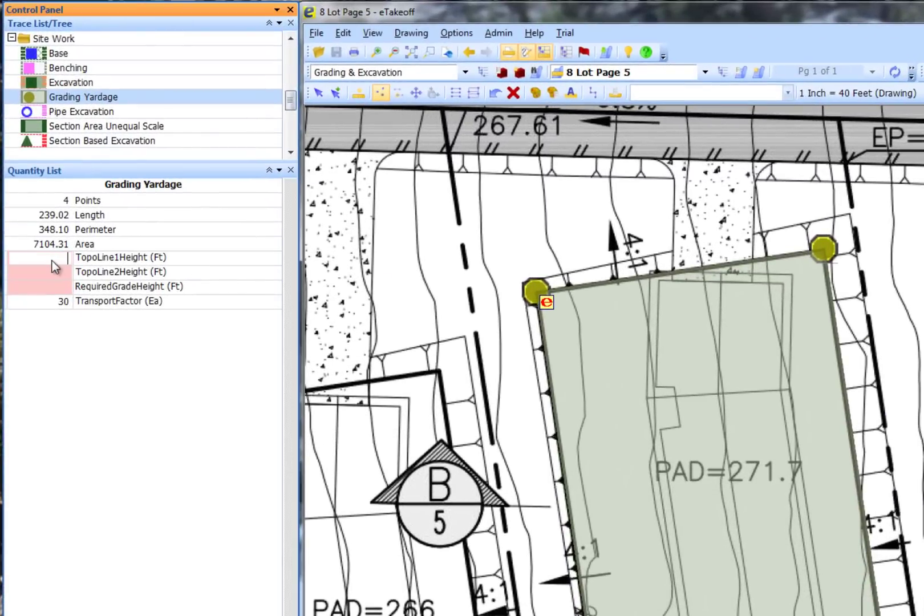
{"action": "type", "text": "274.25"}
{"action": "key", "text": "Return"}
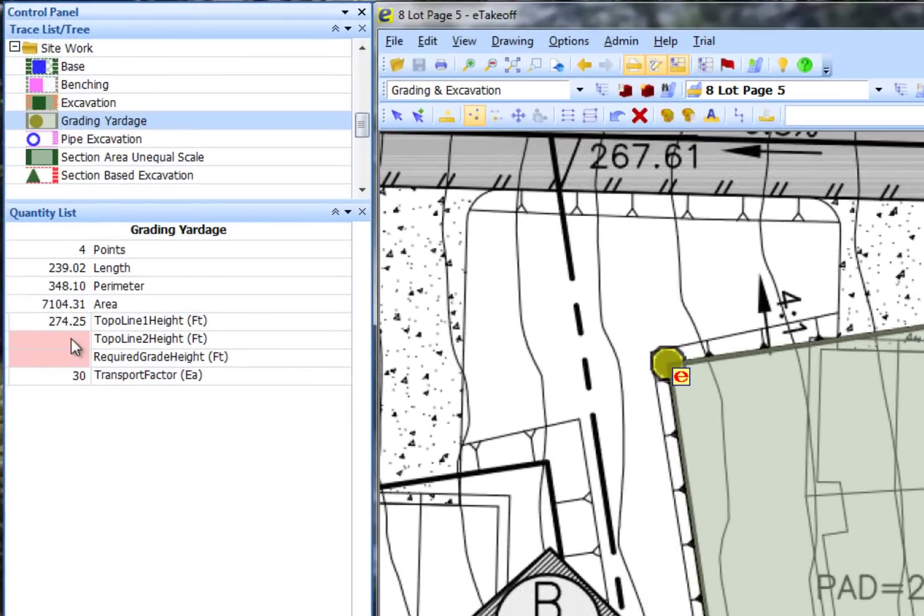
{"action": "left_click", "coordinate": [43, 204]}
{"action": "type", "text": "272.5"}
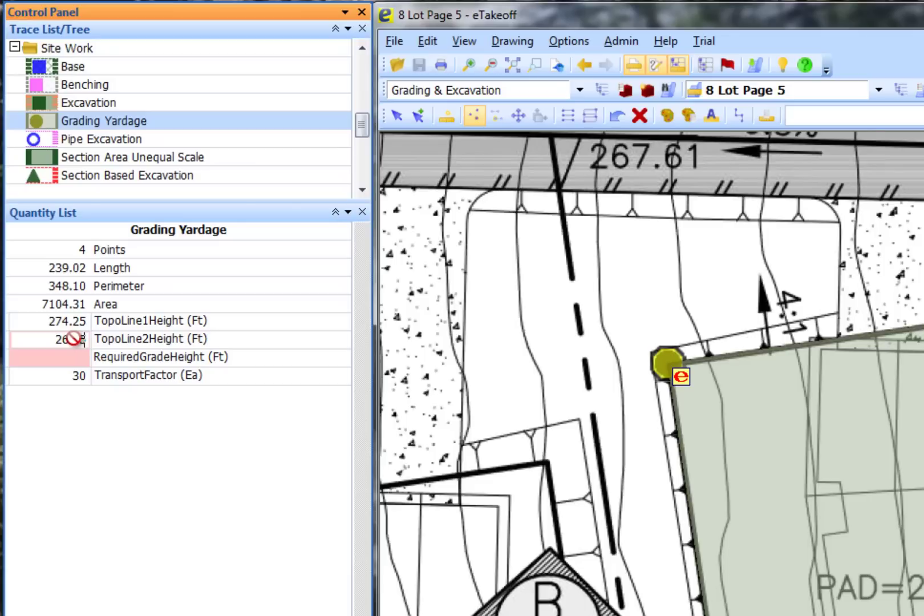
Step: Set the grading trace's required grade height to 271.7 ft and finish the trace
{"action": "left_click", "coordinate": [72, 358]}
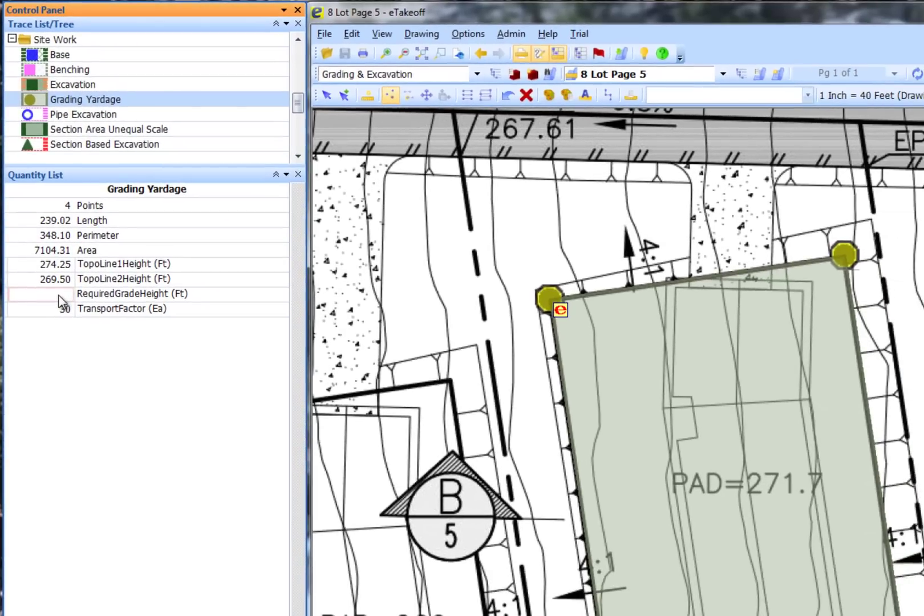
{"action": "type", "text": "1.7"}
{"action": "key", "text": "Return"}
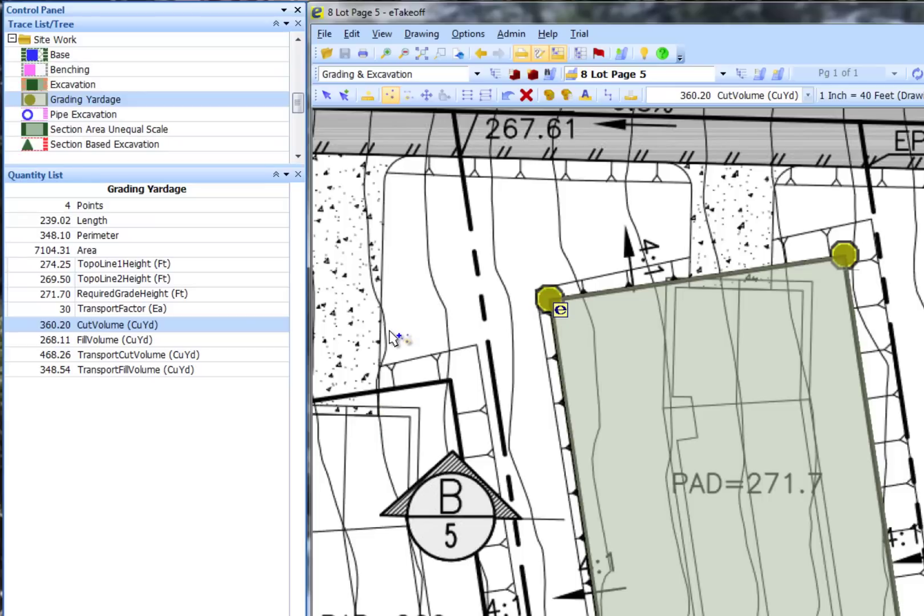
{"action": "key", "text": "Escape"}
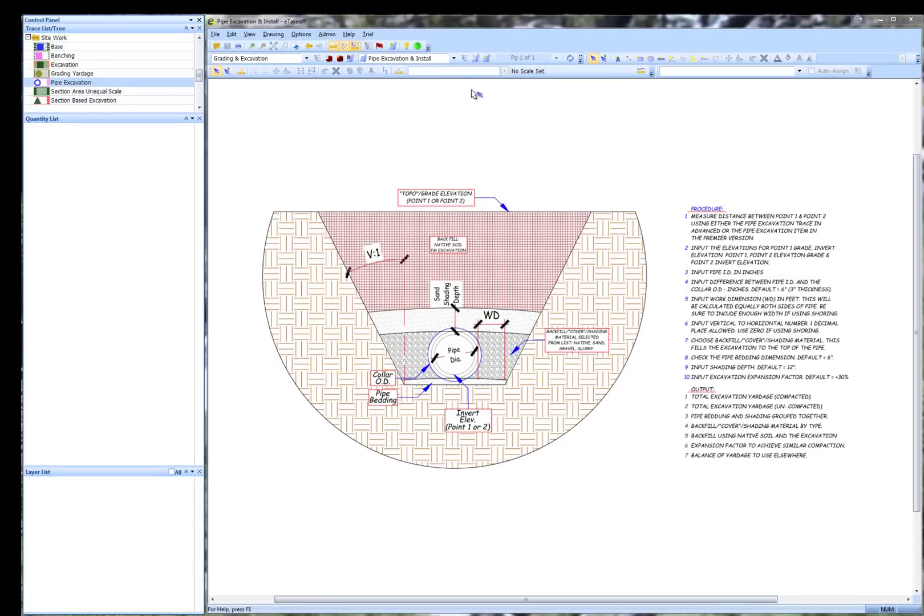
Step: Open the Utility Sheet drawing and trace a Pipe Excavation run along the SS line between the two sewer manholes
{"action": "left_click", "coordinate": [454, 59]}
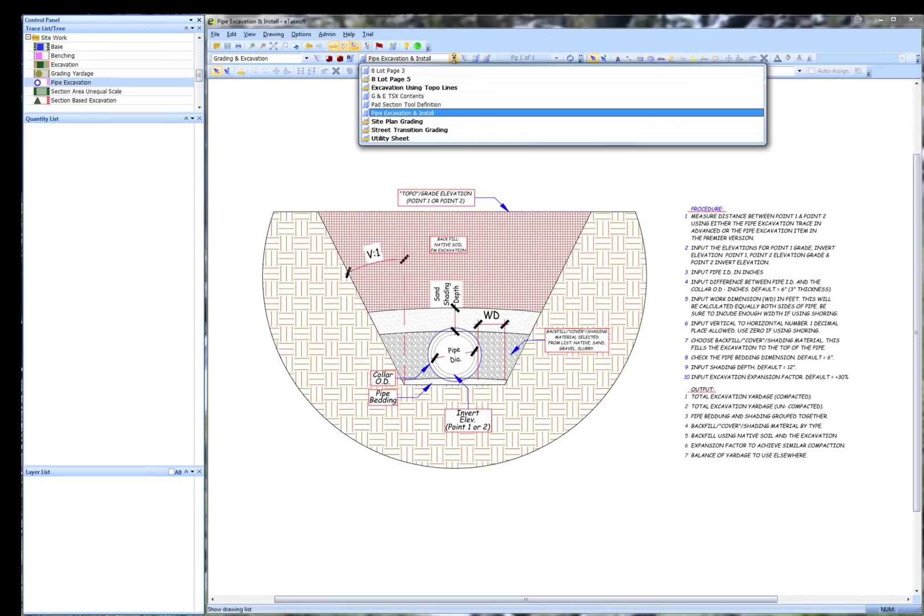
{"action": "left_click", "coordinate": [399, 141]}
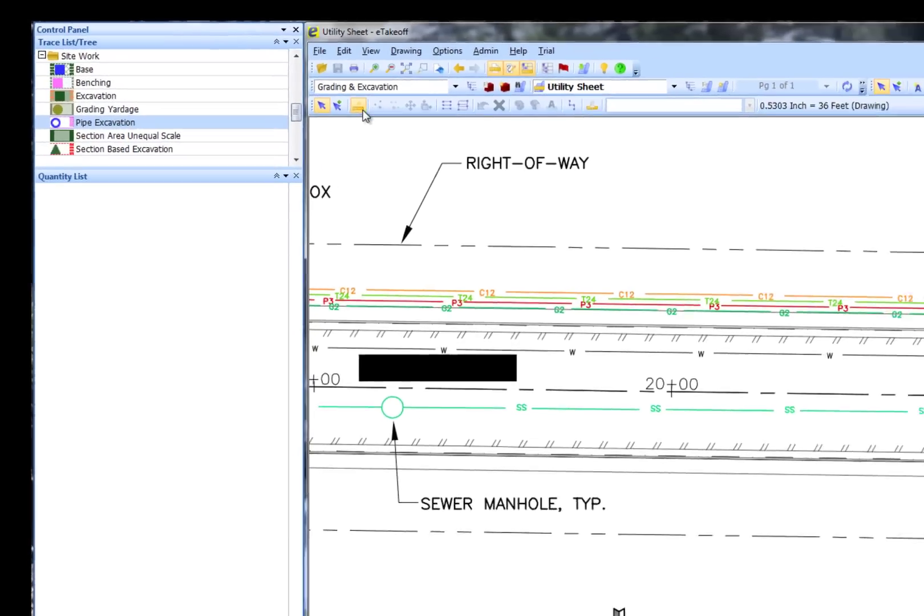
{"action": "left_click", "coordinate": [435, 129]}
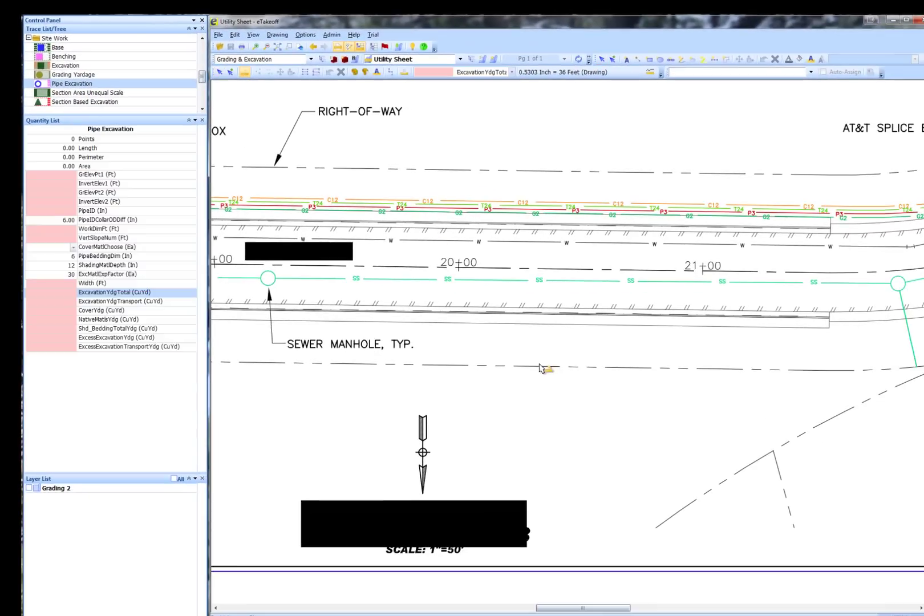
{"action": "left_click", "coordinate": [268, 278]}
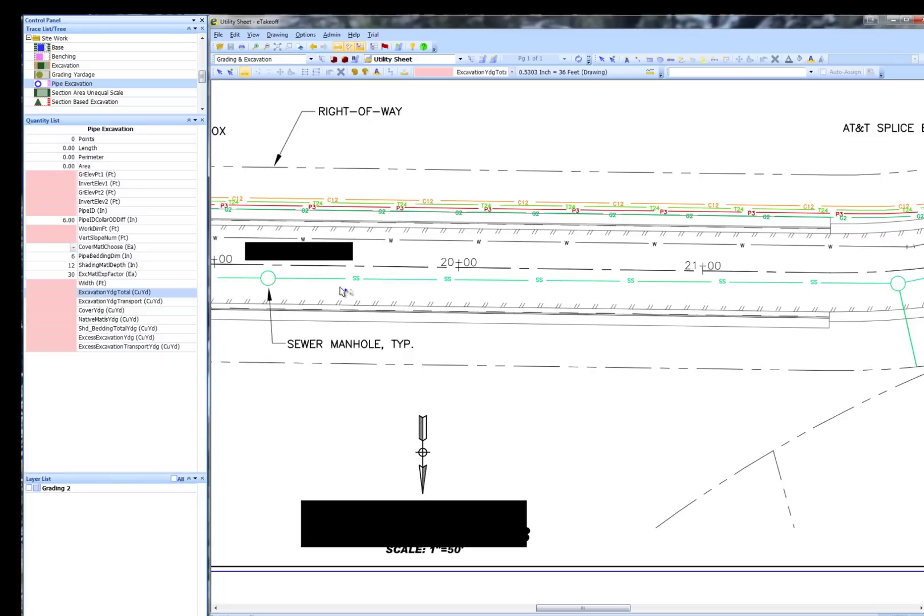
{"action": "left_click", "coordinate": [899, 284]}
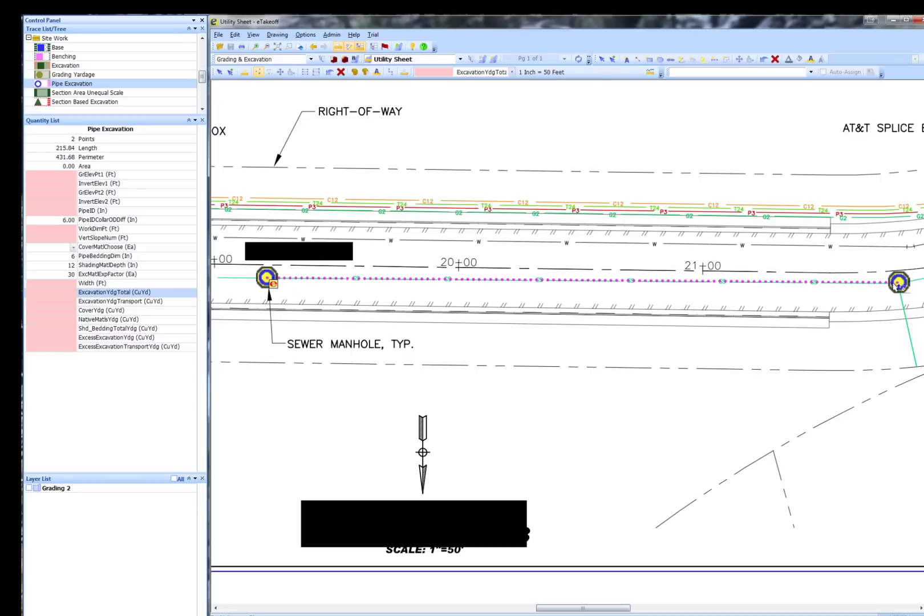
Step: Set the pipe run's point 1 grade elevation to 19.25 ft and its invert elevation to 15.25 ft
{"action": "left_click", "coordinate": [67, 176]}
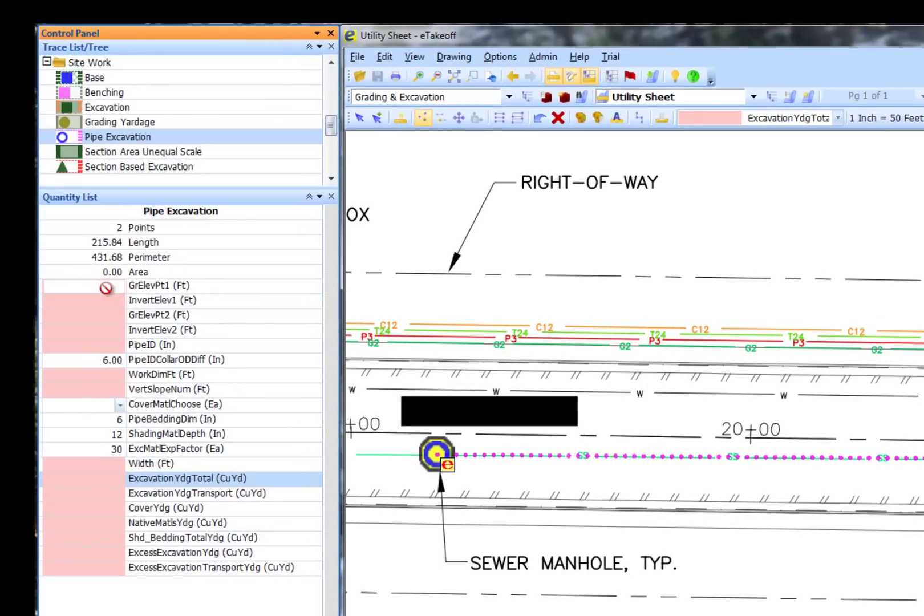
{"action": "type", "text": "1025"}
{"action": "key", "text": "Return"}
{"action": "left_click", "coordinate": [110, 300]}
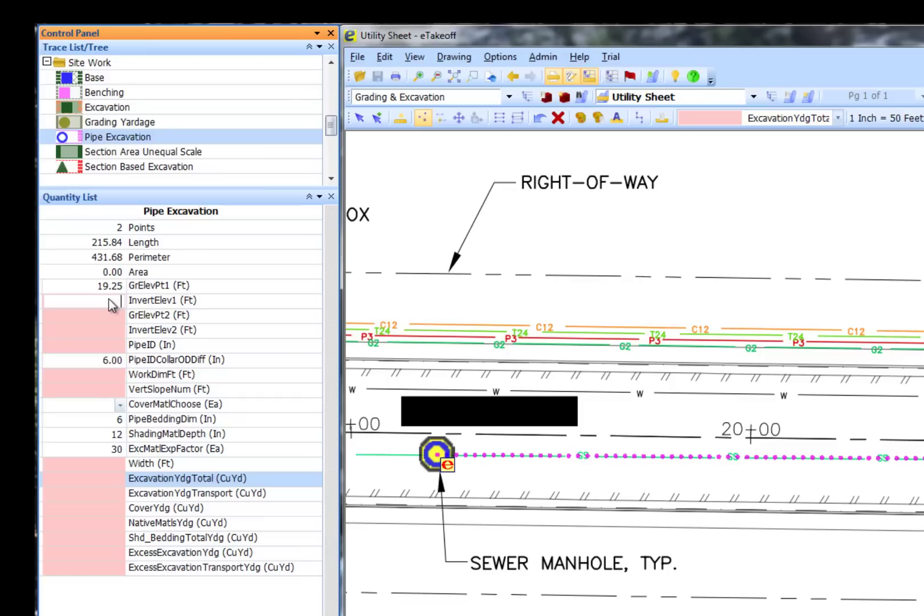
{"action": "type", "text": "5.25"}
{"action": "key", "text": "Return"}
Step: Set the pipe run's point 2 grade elevation to 21.85 ft and its invert elevation to 14 ft
{"action": "left_click", "coordinate": [108, 315]}
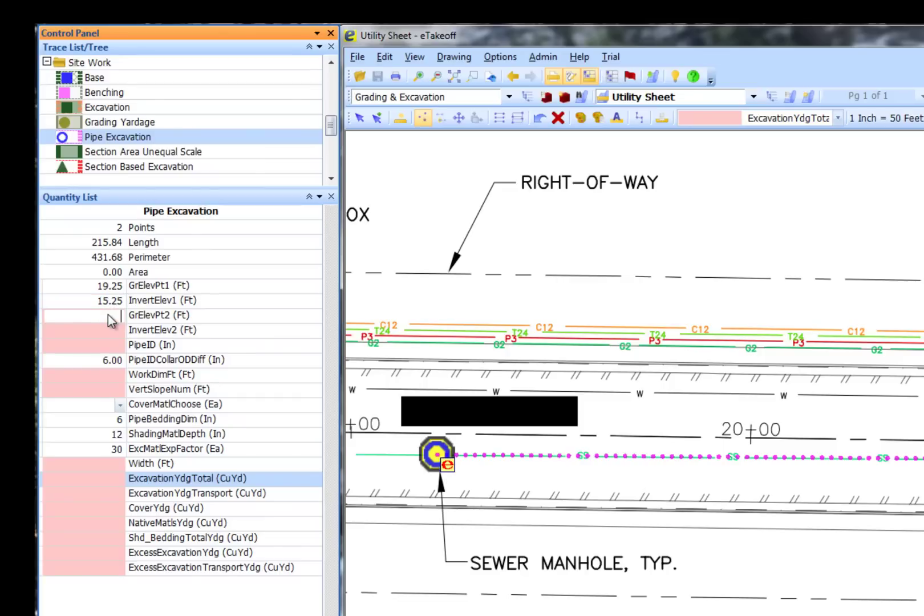
{"action": "type", "text": "20.85"}
{"action": "key", "text": "Return"}
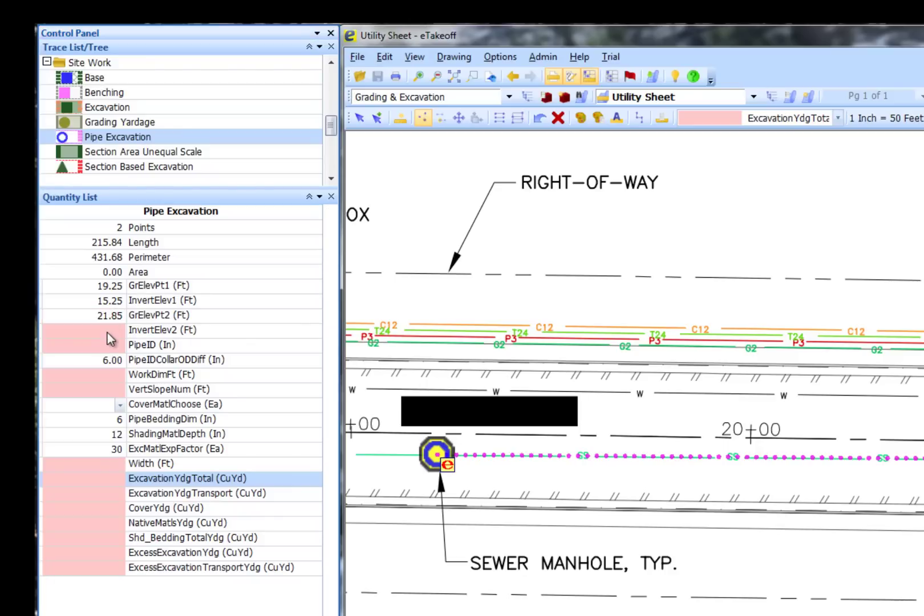
{"action": "left_click", "coordinate": [108, 330]}
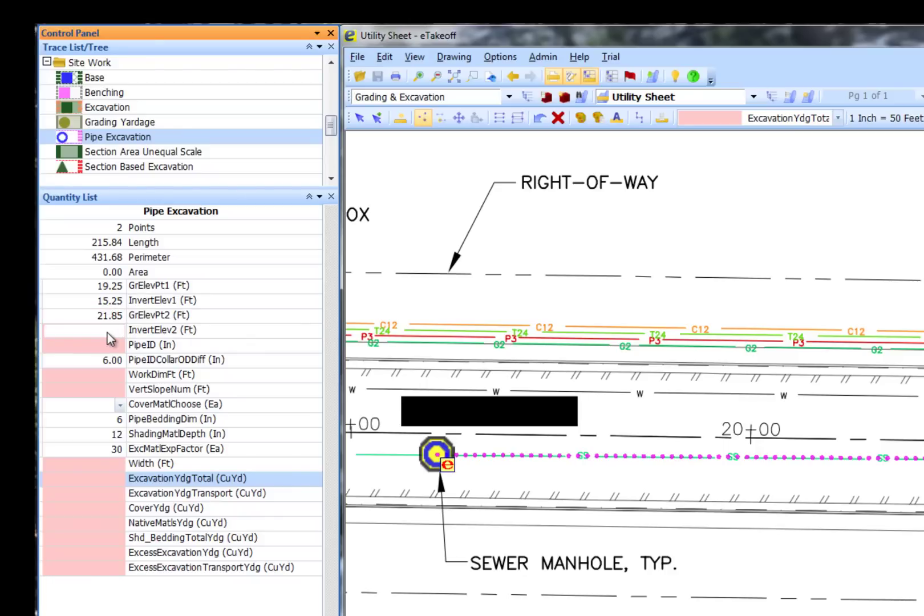
{"action": "type", "text": "17.85"}
{"action": "key", "text": "Return"}
Step: Set the pipe's inside diameter to 12 in and the work dimension to 2 ft
{"action": "left_click", "coordinate": [104, 348]}
{"action": "type", "text": "12"}
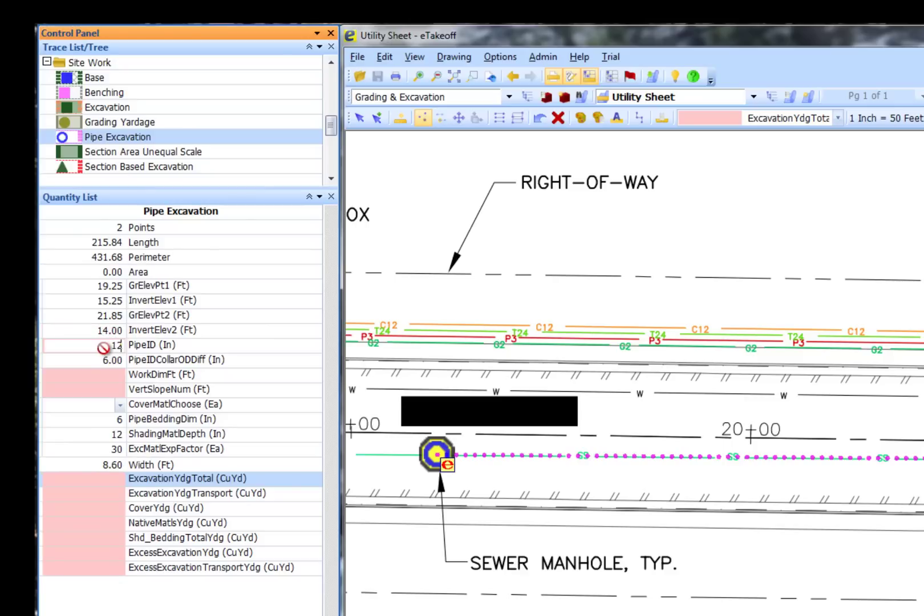
{"action": "key", "text": "Return"}
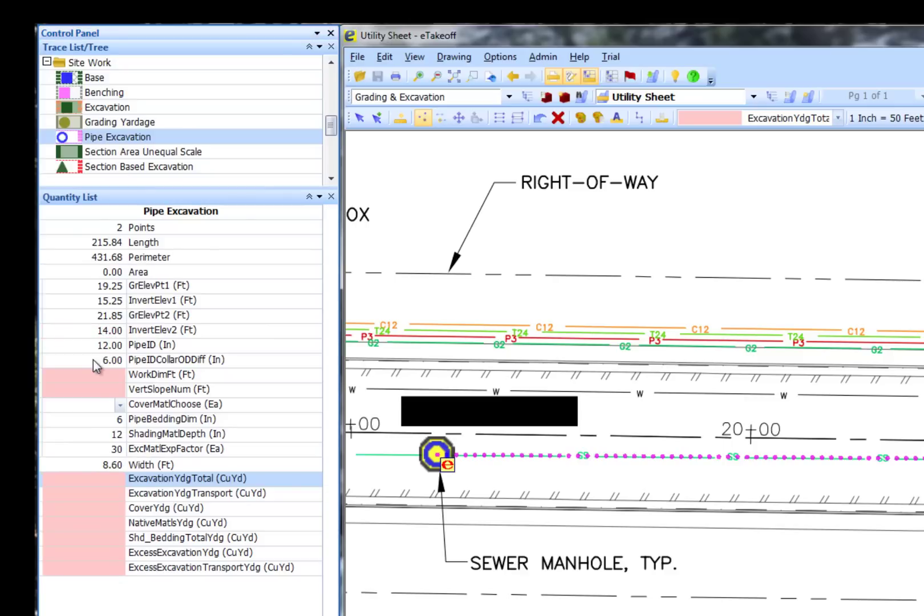
{"action": "left_click", "coordinate": [96, 381]}
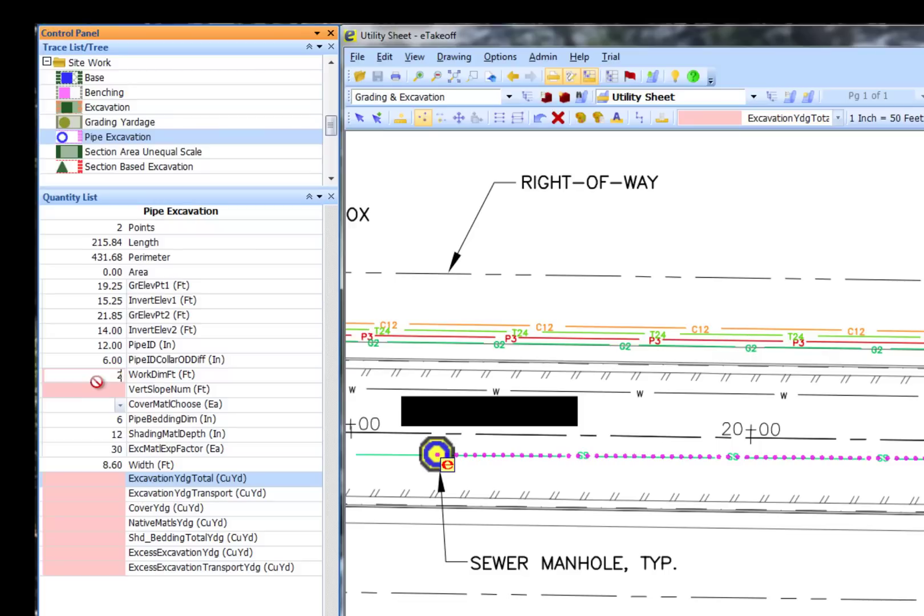
{"action": "type", "text": "2"}
{"action": "key", "text": "Return"}
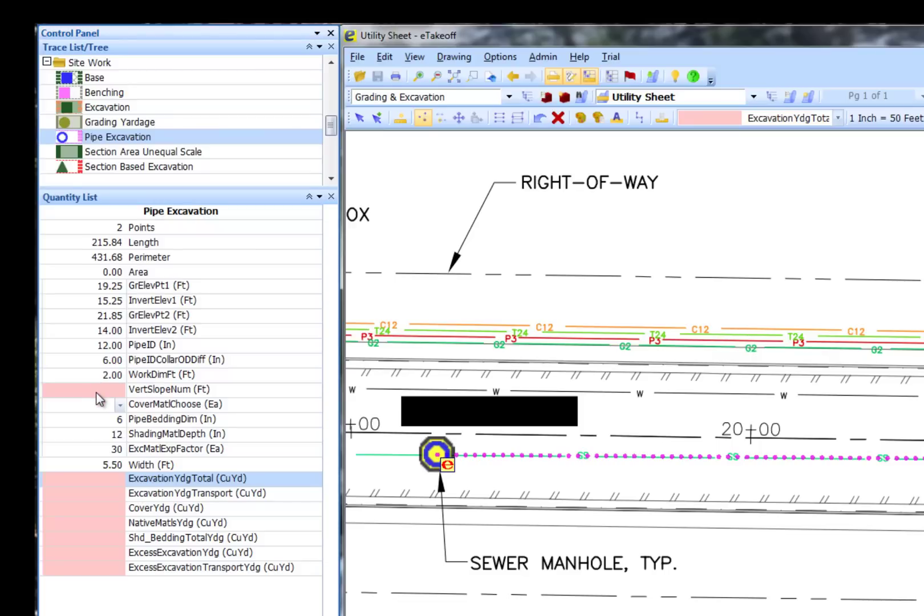
Step: Set the pipe excavation's vertical slope number to 1 and choose Sand as the cover material
{"action": "left_click", "coordinate": [97, 391]}
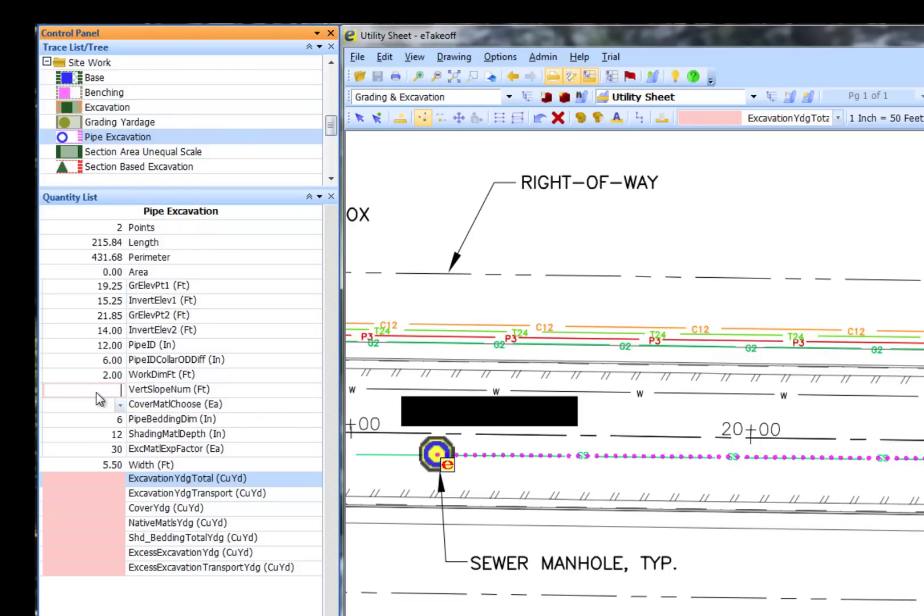
{"action": "type", "text": "1"}
{"action": "key", "text": "Return"}
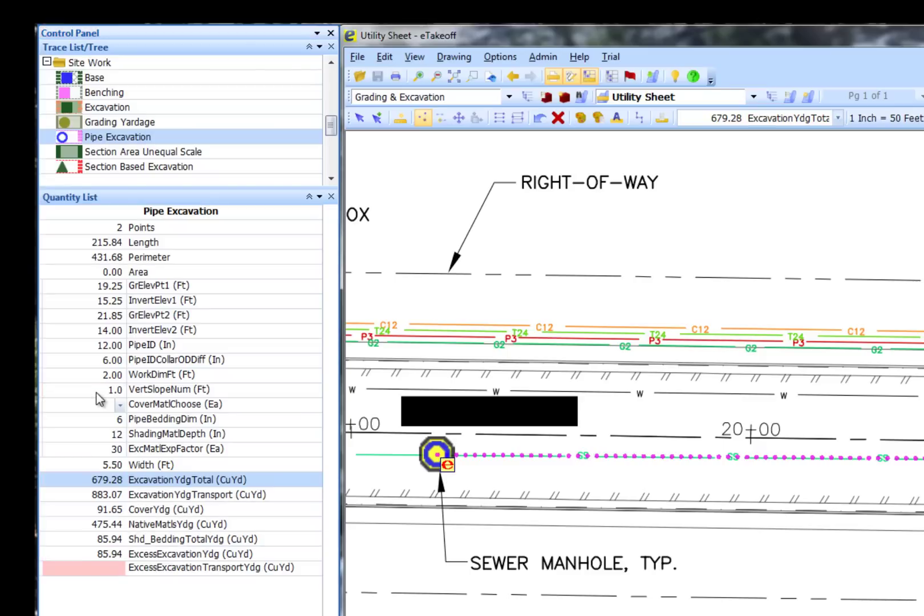
{"action": "left_click", "coordinate": [122, 407]}
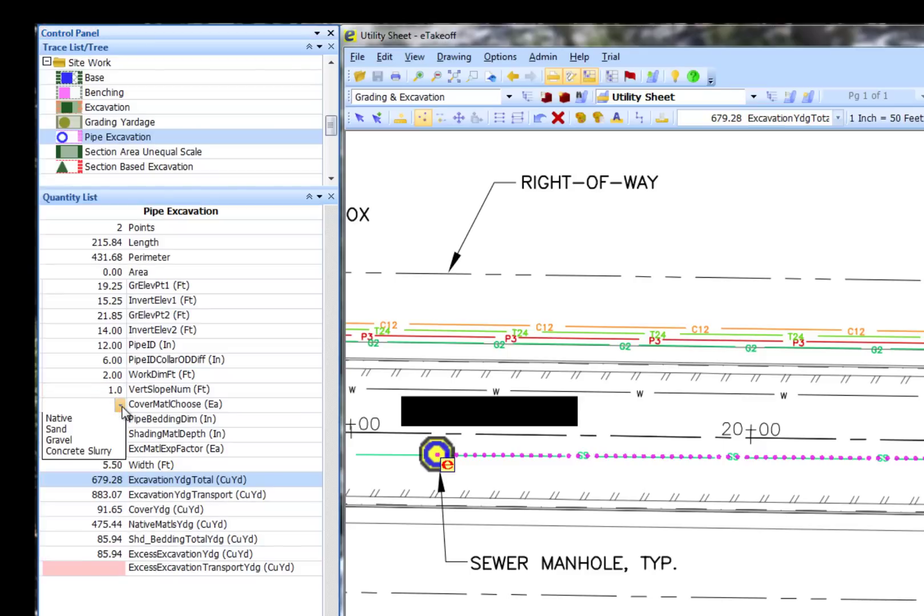
{"action": "left_click", "coordinate": [57, 429]}
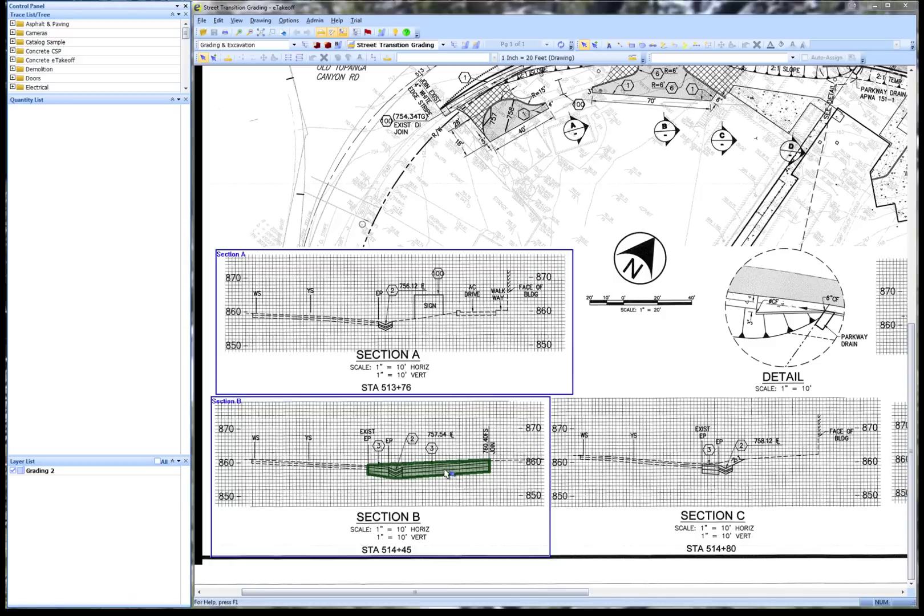
Step: Select the Section Area Unequal Scale trace in Section B of Street Transition Grading and toggle its DetailScaleHorizontalYN option on and back off
{"action": "left_click", "coordinate": [446, 474]}
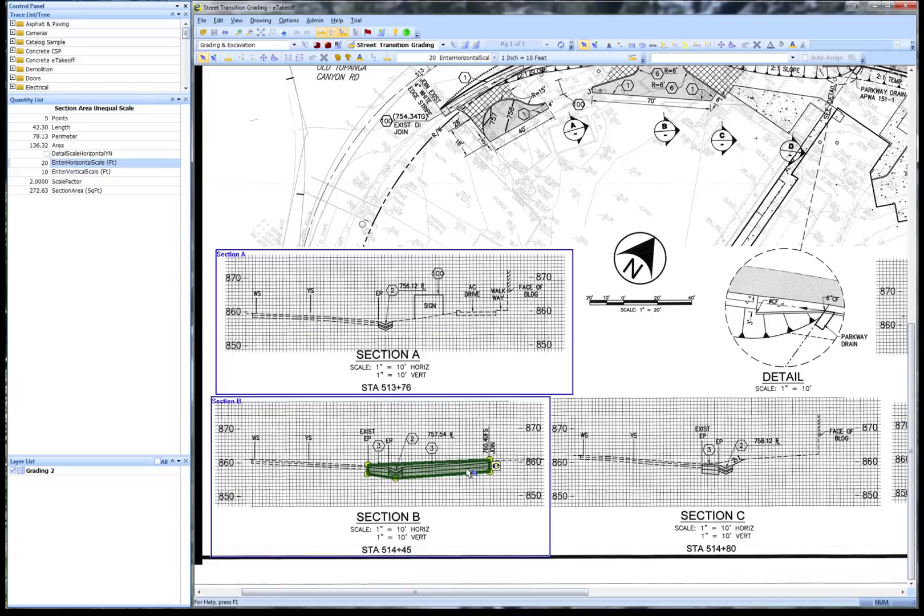
{"action": "mouse_move", "coordinate": [468, 473]}
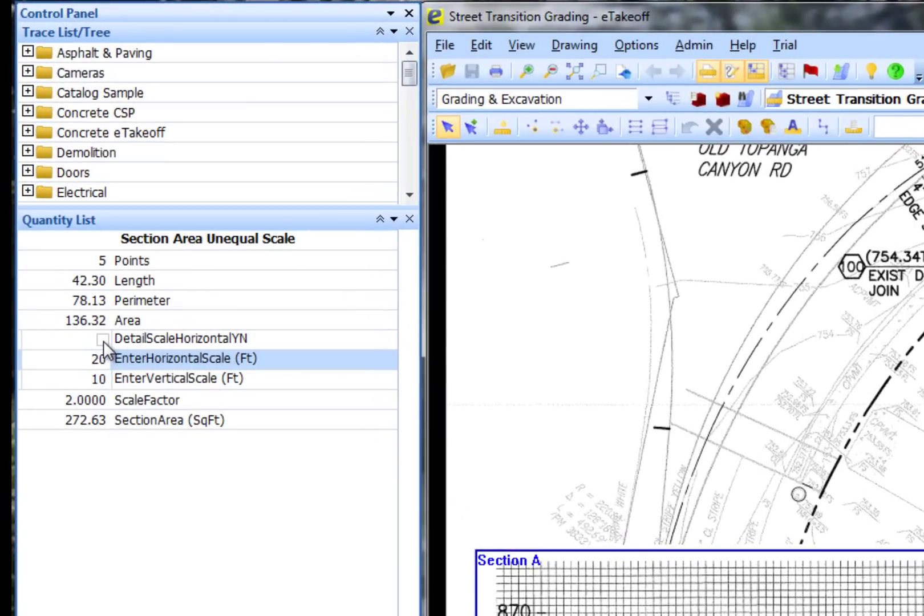
{"action": "left_click", "coordinate": [103, 340]}
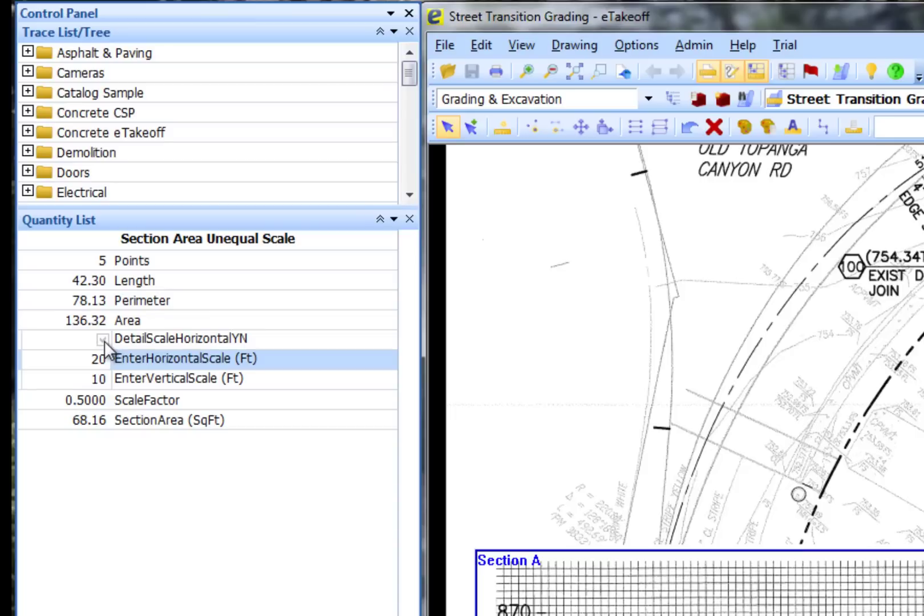
{"action": "left_click", "coordinate": [103, 340]}
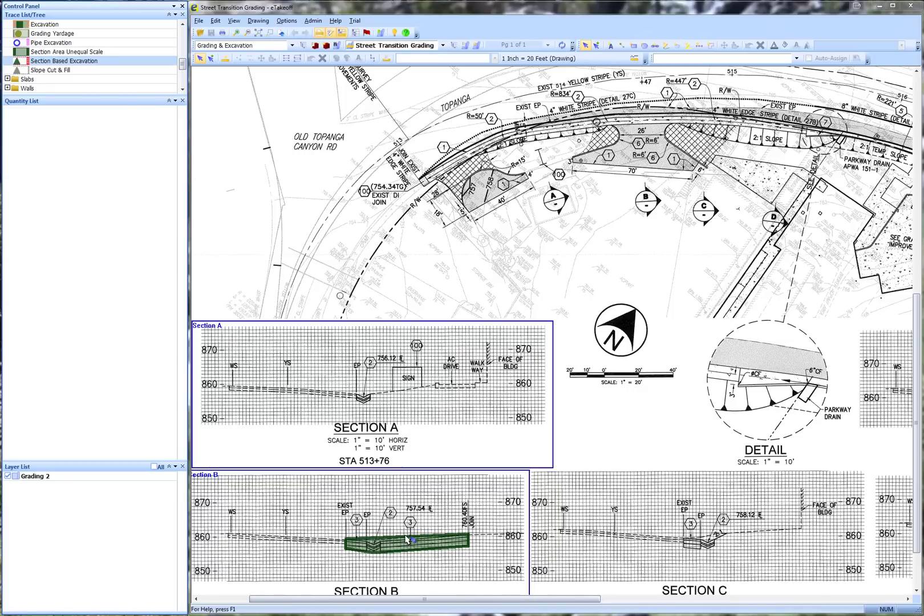
Step: Check Section B's section area, trace a Section Based Excavation run along the existing yellow stripe, and set its ExcavationSectionSF to 272.63
{"action": "left_click", "coordinate": [414, 537]}
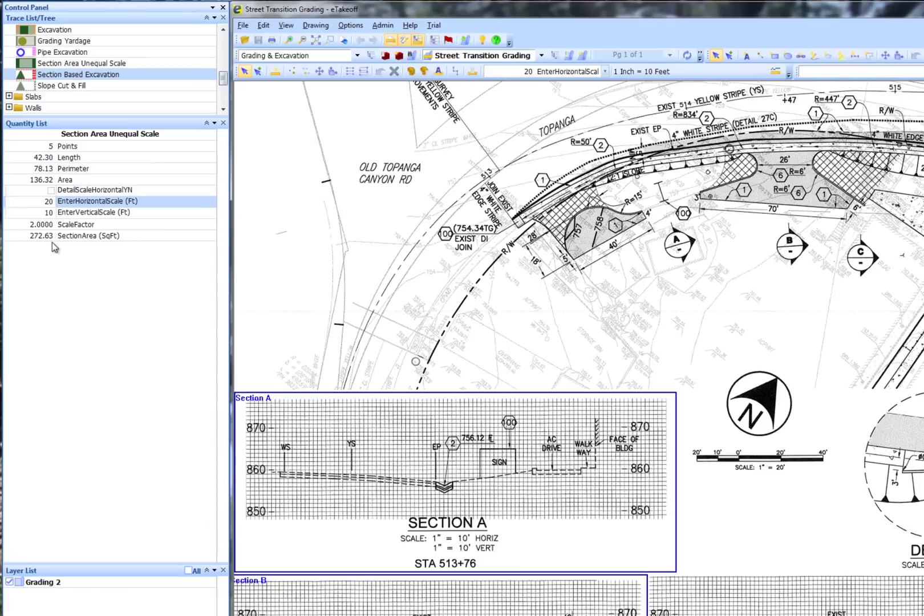
{"action": "key", "text": "Escape"}
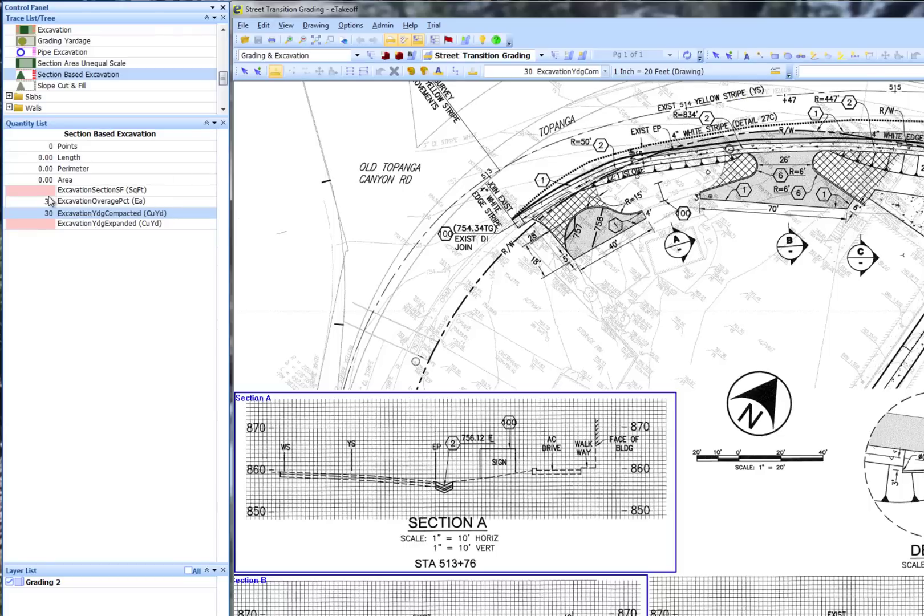
{"action": "left_click", "coordinate": [672, 126]}
{"action": "left_click", "coordinate": [725, 114]}
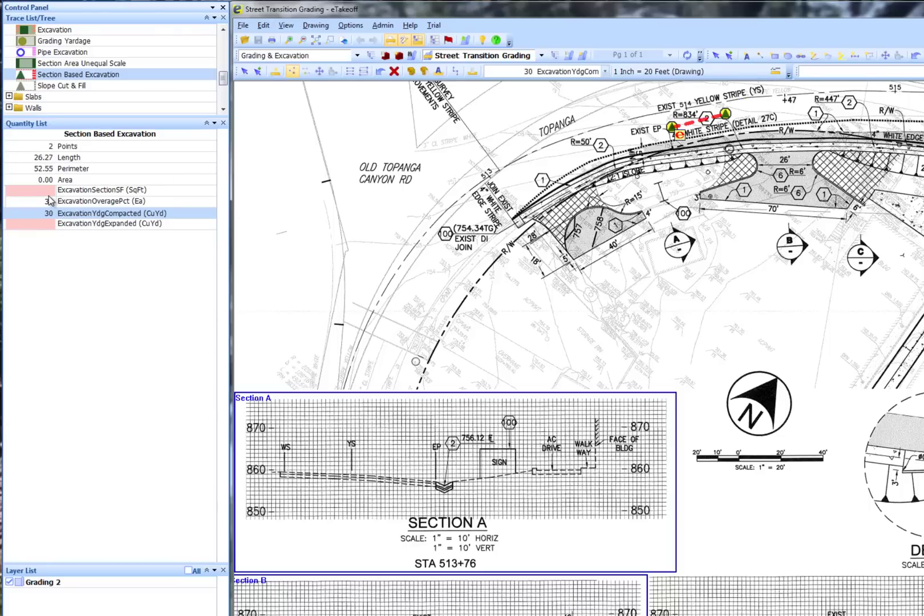
{"action": "left_click", "coordinate": [780, 105]}
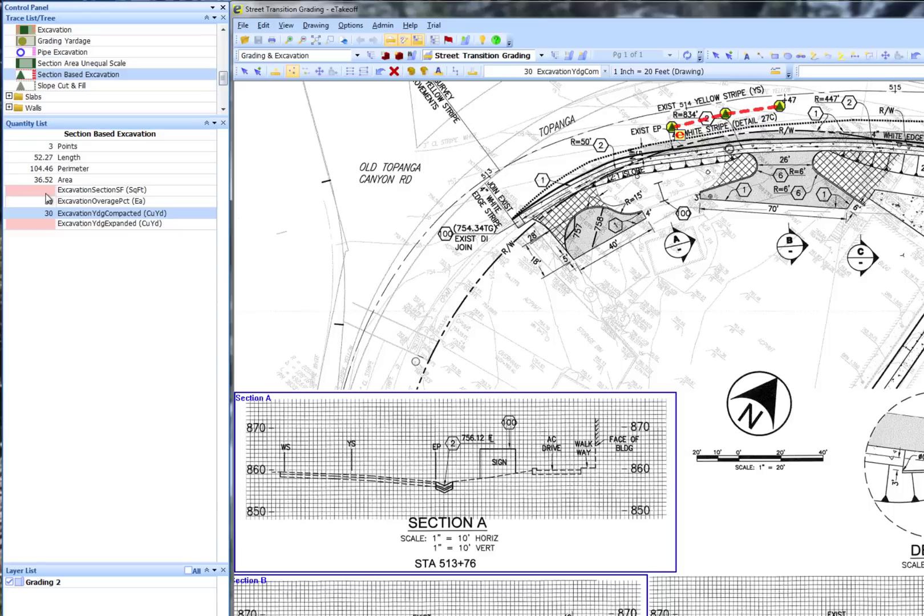
{"action": "left_click", "coordinate": [827, 107]}
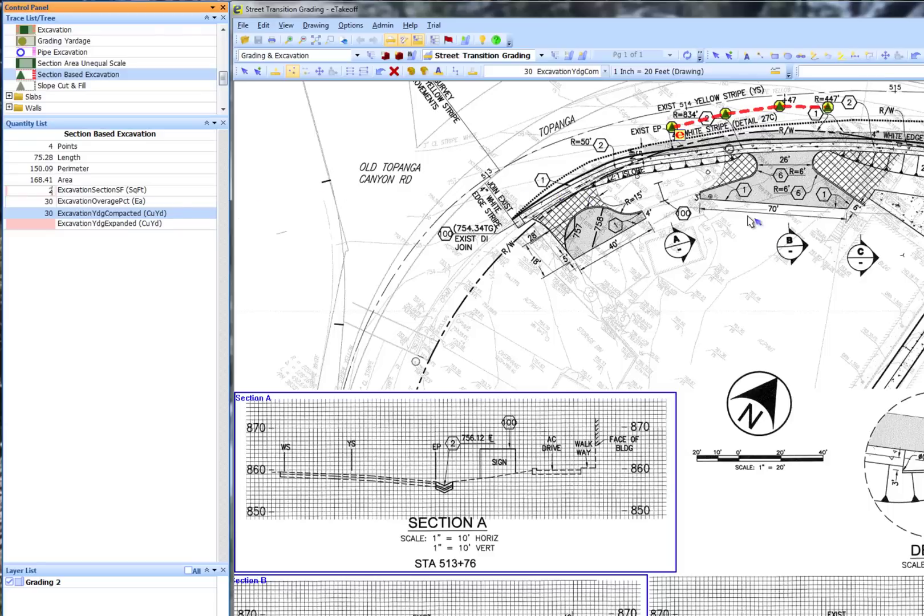
{"action": "type", "text": "4.63"}
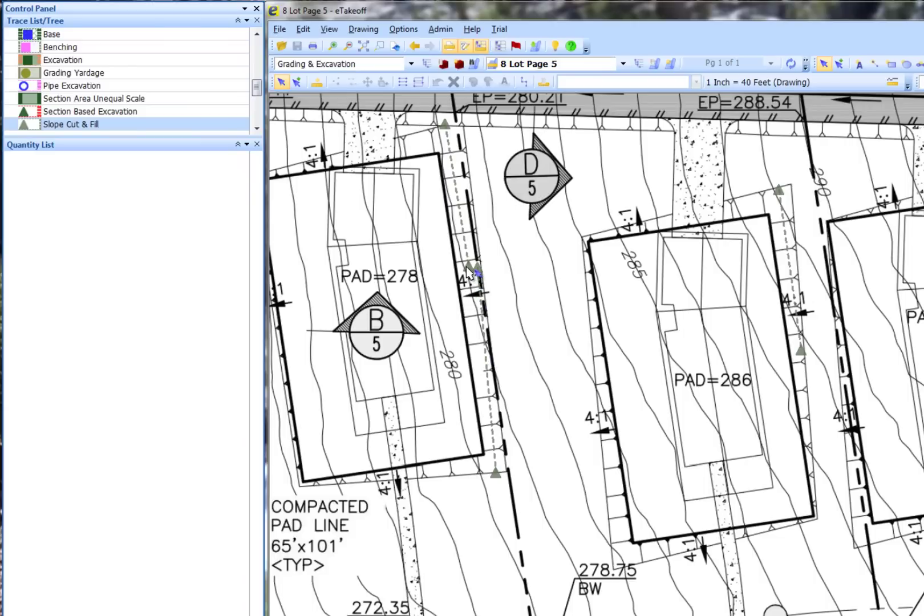
Step: Examine the quantities of the two Slope Cut & Fill traces beside the PAD=278 lot on 8 Lot Page 5
{"action": "left_click", "coordinate": [468, 270]}
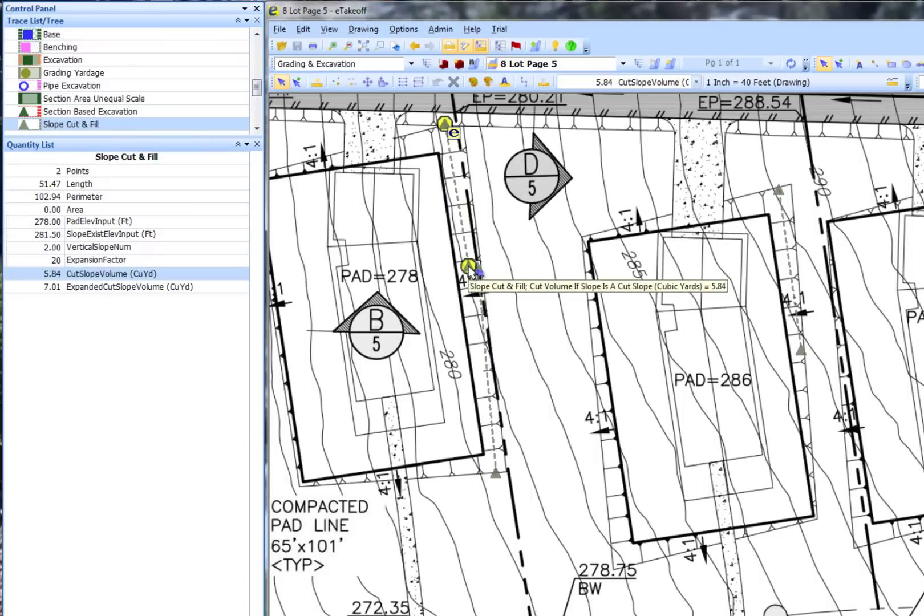
{"action": "middle_click_drag", "start_coordinate": [513, 272], "coordinate": [528, 288]}
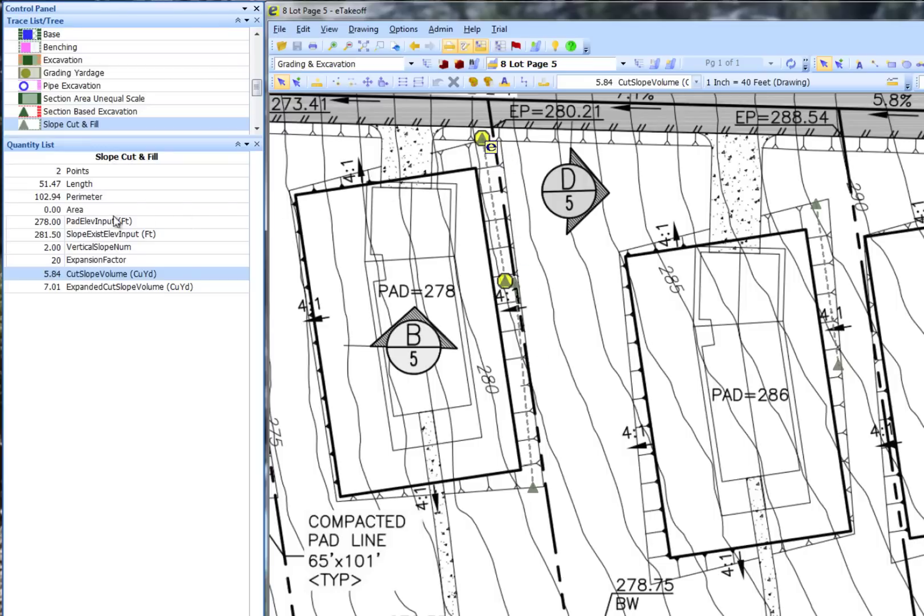
{"action": "mouse_move", "coordinate": [69, 239]}
{"action": "left_click", "coordinate": [525, 379]}
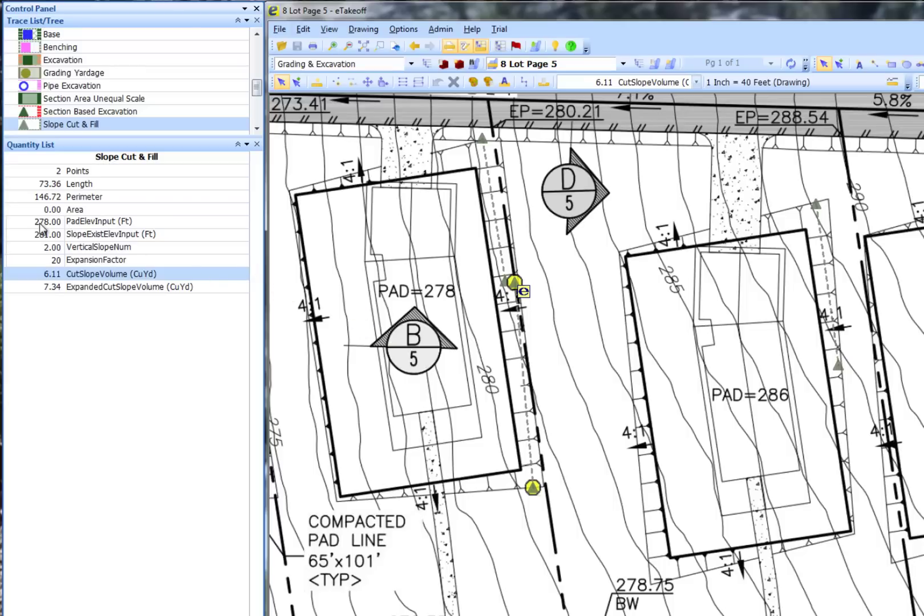
{"action": "mouse_move", "coordinate": [41, 228]}
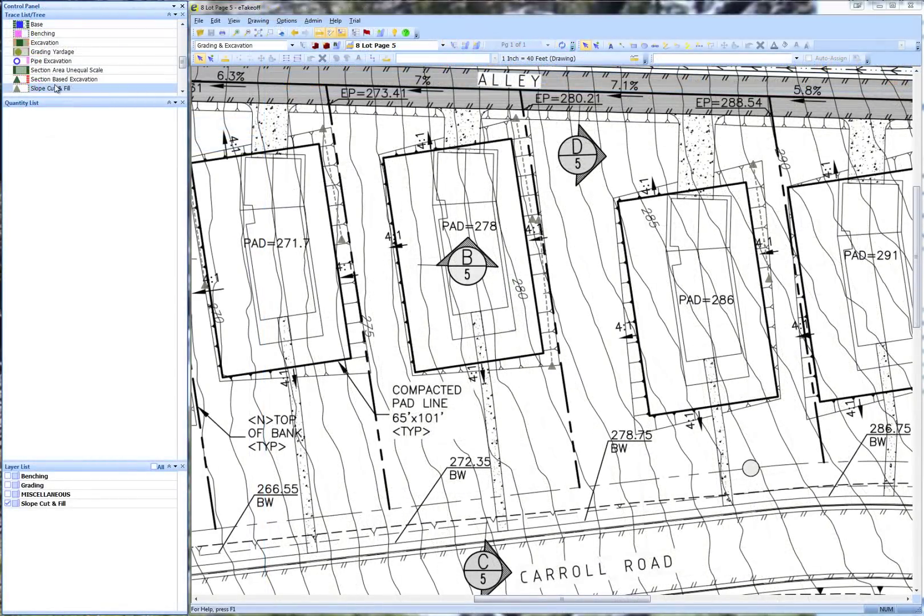
Step: Trace a Slope Cut & Fill run about 114 ft long down the left edge of the PAD=278 lot
{"action": "left_click", "coordinate": [226, 58]}
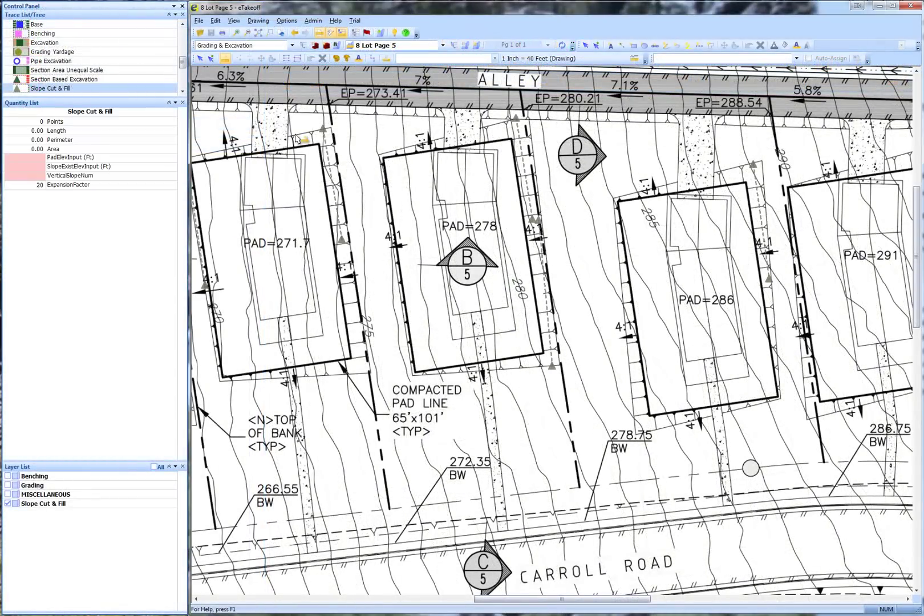
{"action": "left_click", "coordinate": [379, 156]}
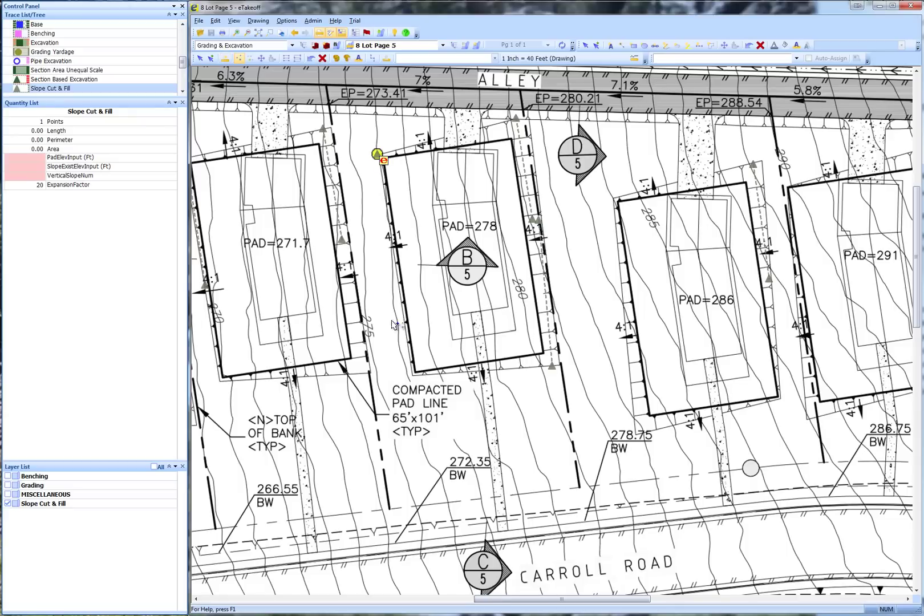
{"action": "left_click", "coordinate": [414, 374]}
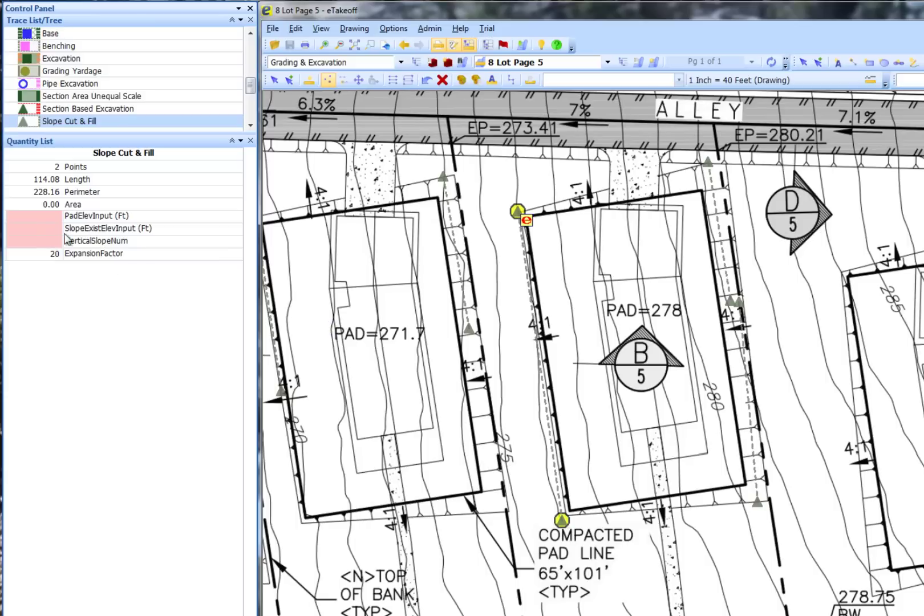
Step: Set the new slope trace's pad elevation to 278 ft, existing slope elevation to 276 ft and vertical slope number to 2
{"action": "left_click", "coordinate": [51, 216]}
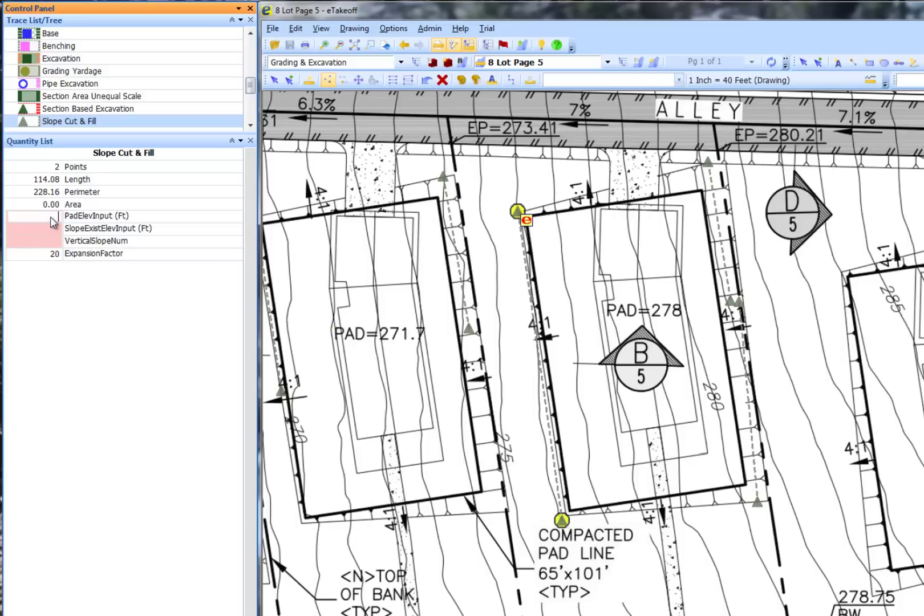
{"action": "type", "text": "278"}
{"action": "left_click", "coordinate": [39, 233]}
{"action": "type", "text": "27"}
{"action": "left_click", "coordinate": [49, 244]}
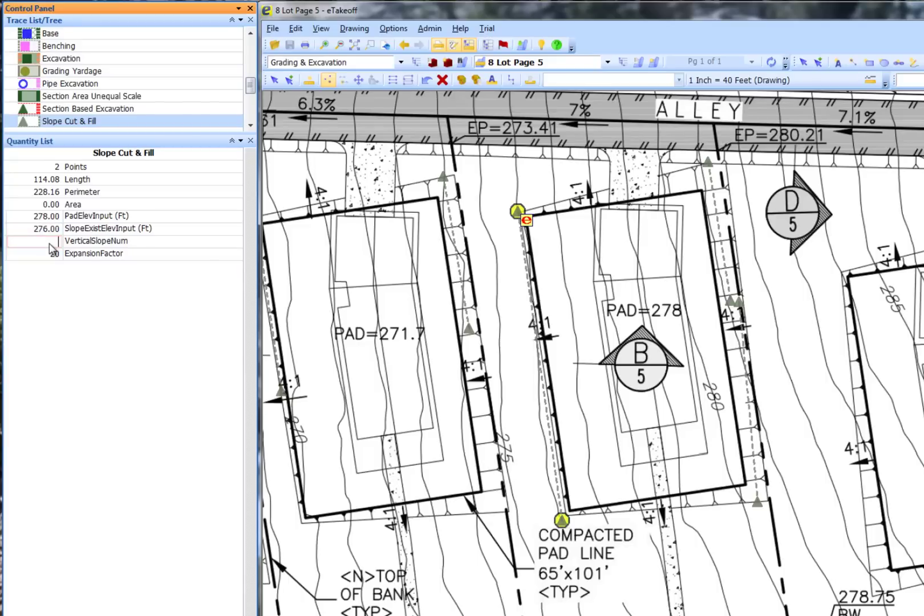
{"action": "type", "text": "2"}
{"action": "key", "text": "Return"}
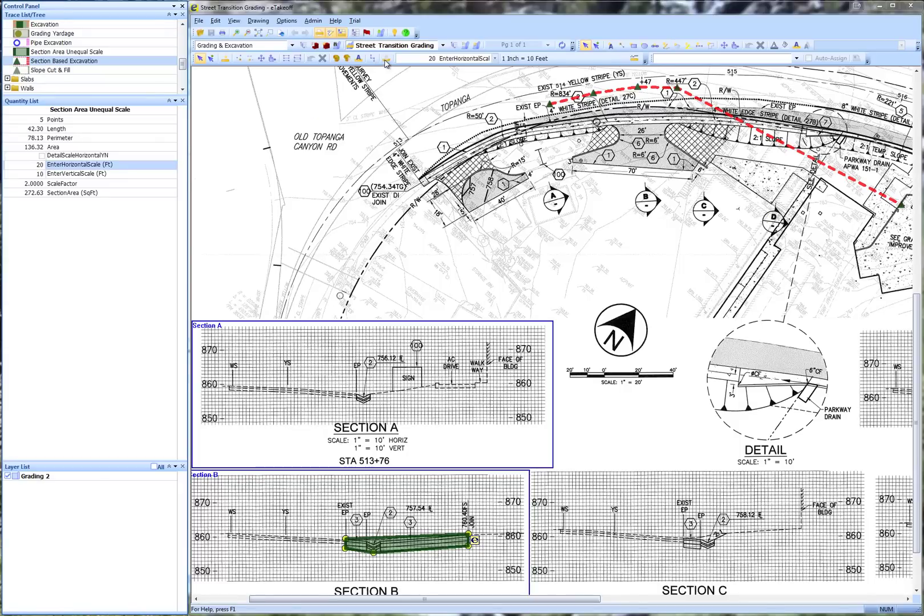
Step: Open the Measurement List from the Street Transition Grading drawing and sort it by Bid Code in descending order
{"action": "left_click", "coordinate": [387, 60]}
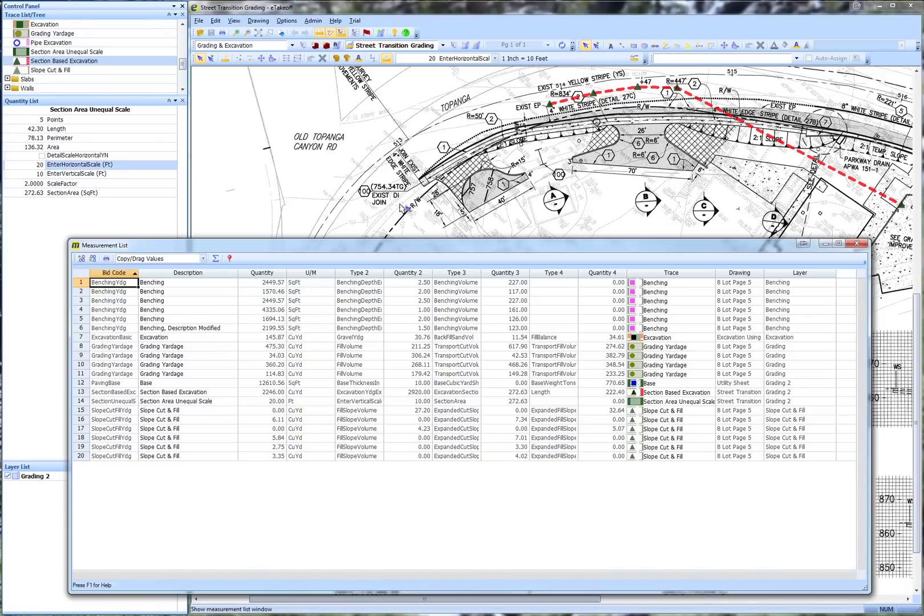
{"action": "right_click", "coordinate": [117, 276]}
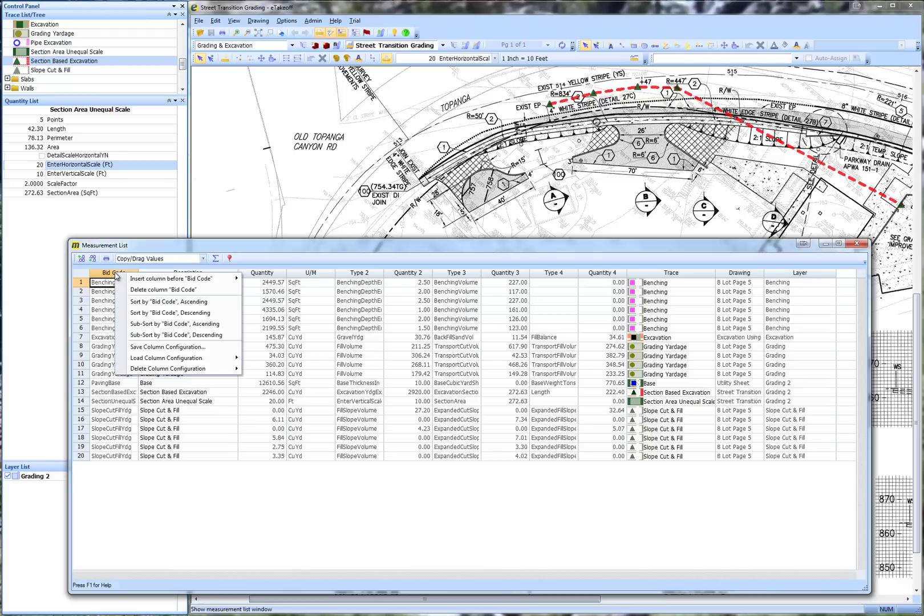
{"action": "left_click", "coordinate": [157, 315]}
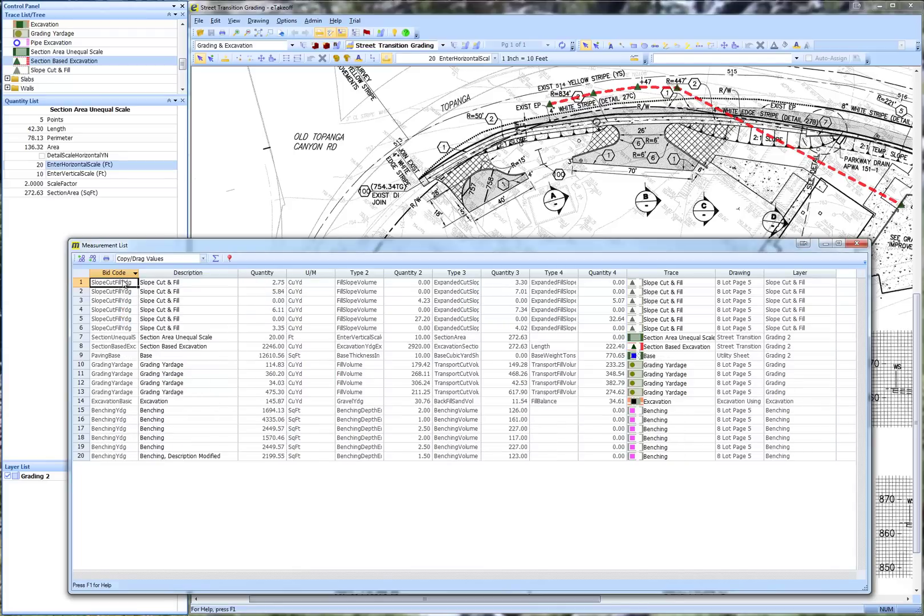
Step: Sort the Measurement List by Description ascending, followed by Bid Code ascending
{"action": "right_click", "coordinate": [180, 277]}
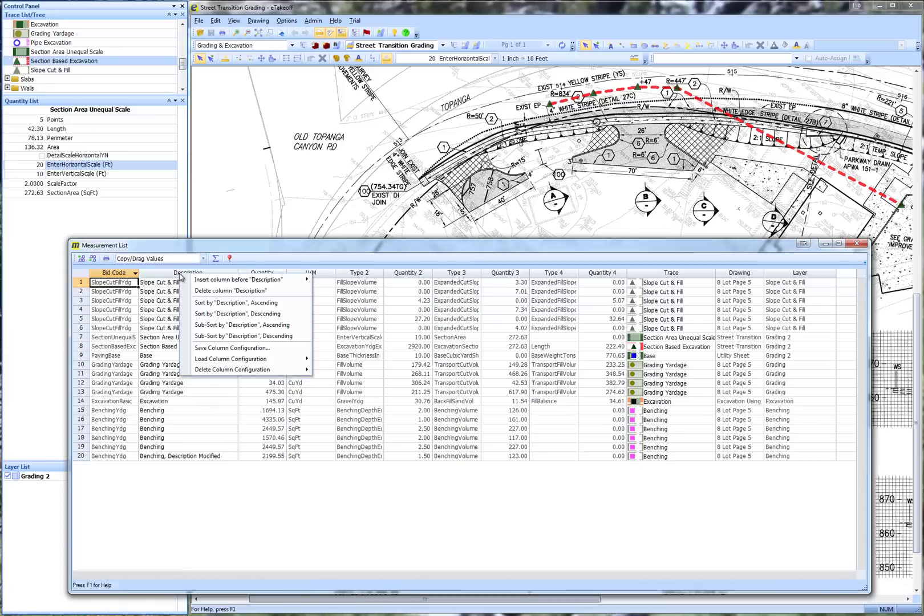
{"action": "left_click", "coordinate": [233, 303]}
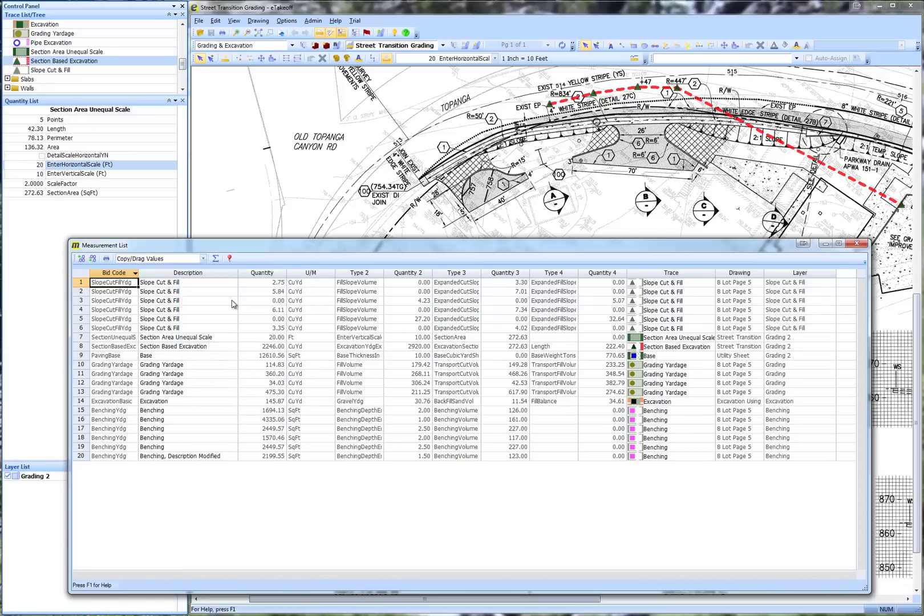
{"action": "right_click", "coordinate": [128, 278]}
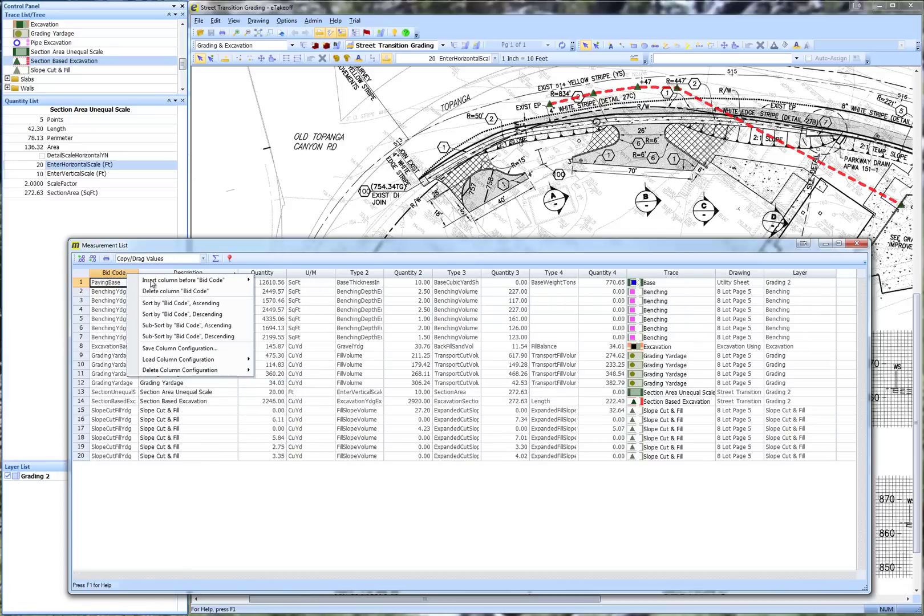
{"action": "left_click", "coordinate": [180, 303]}
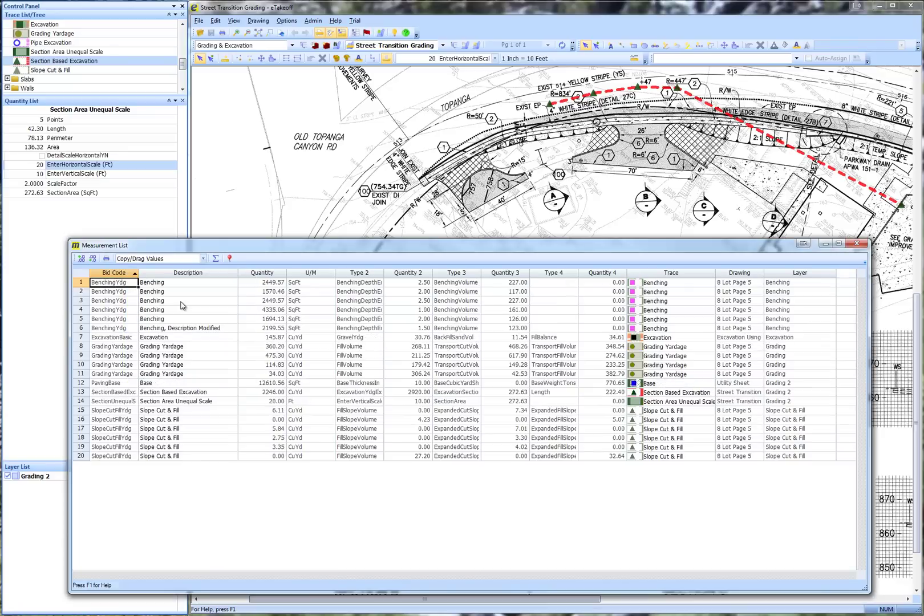
Step: Show and hide the bid code subtotals in the Measurement List and load the 4 Column Excel Xfr column configuration
{"action": "left_click", "coordinate": [216, 260]}
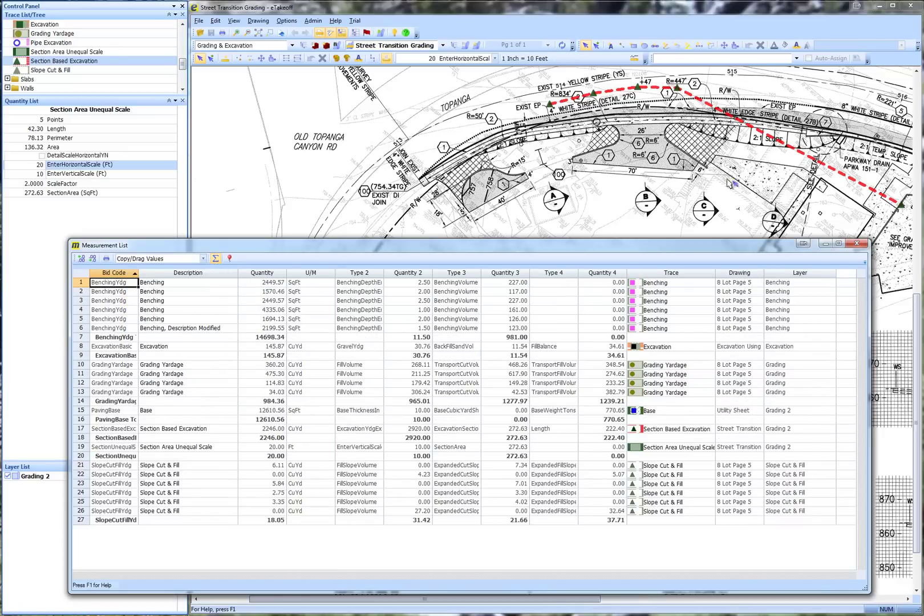
{"action": "left_click", "coordinate": [217, 260]}
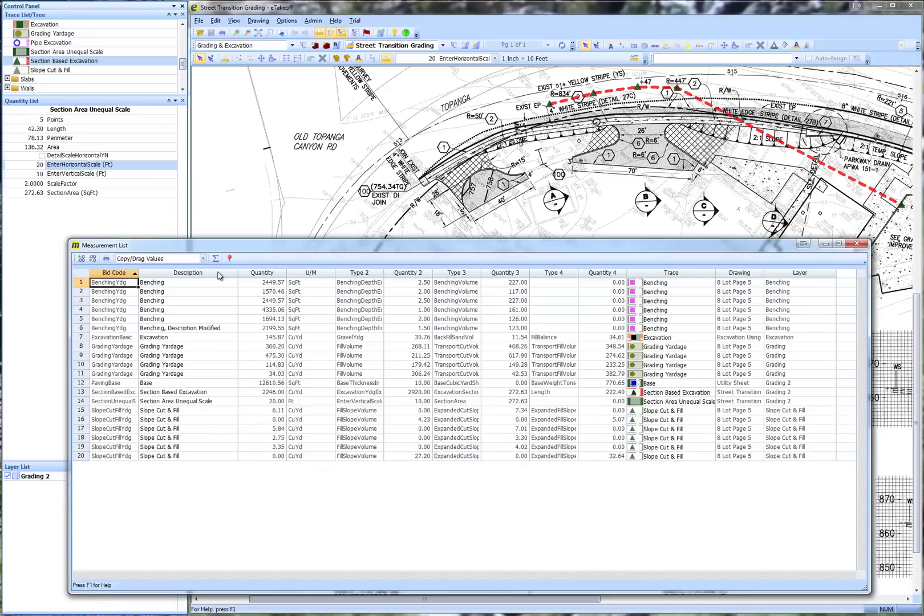
{"action": "right_click", "coordinate": [220, 276]}
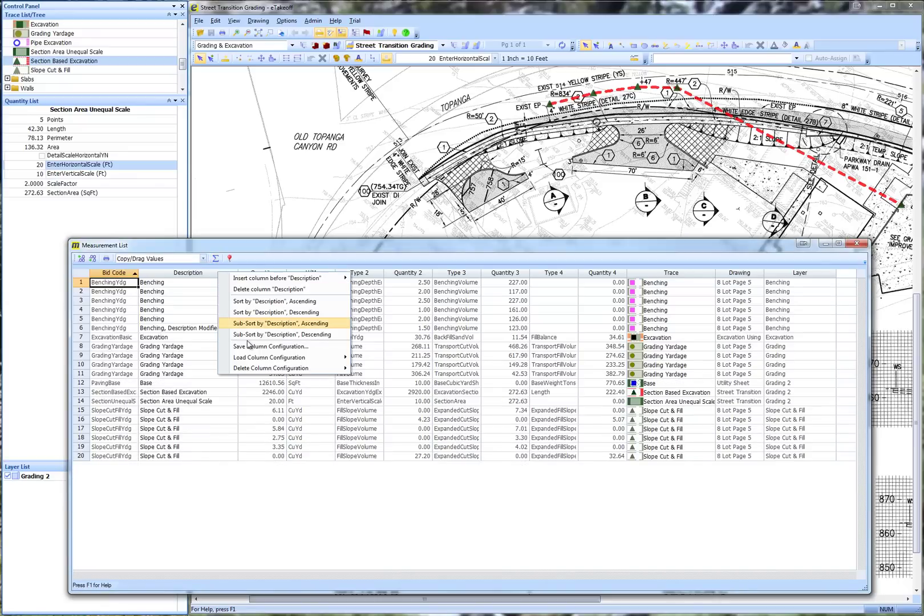
{"action": "mouse_move", "coordinate": [320, 358]}
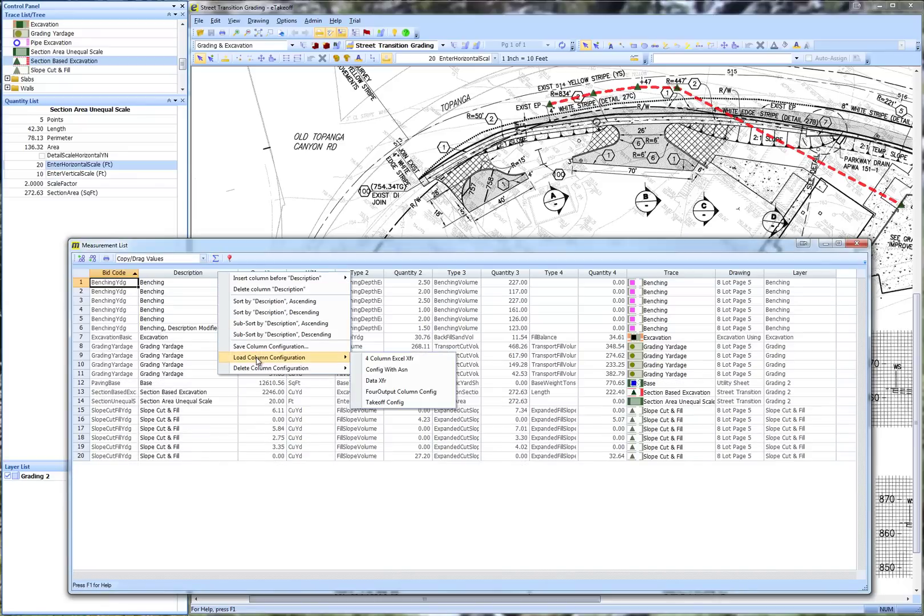
{"action": "left_click", "coordinate": [382, 360]}
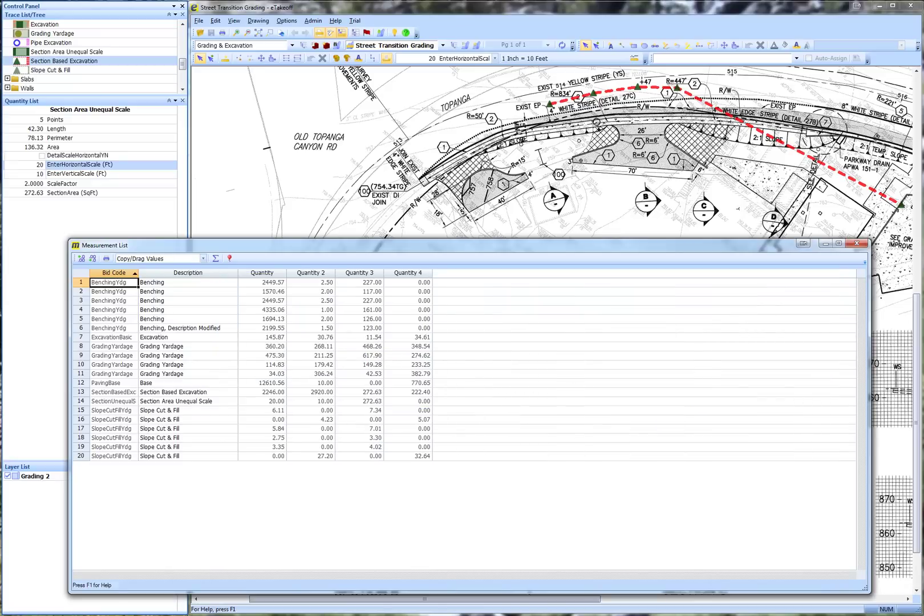
Step: Pin the Measurement List on top and switch to the G&E DataTemplate.xlsx workbook in Excel, moving the list clear of the upper rows
{"action": "left_click", "coordinate": [232, 263]}
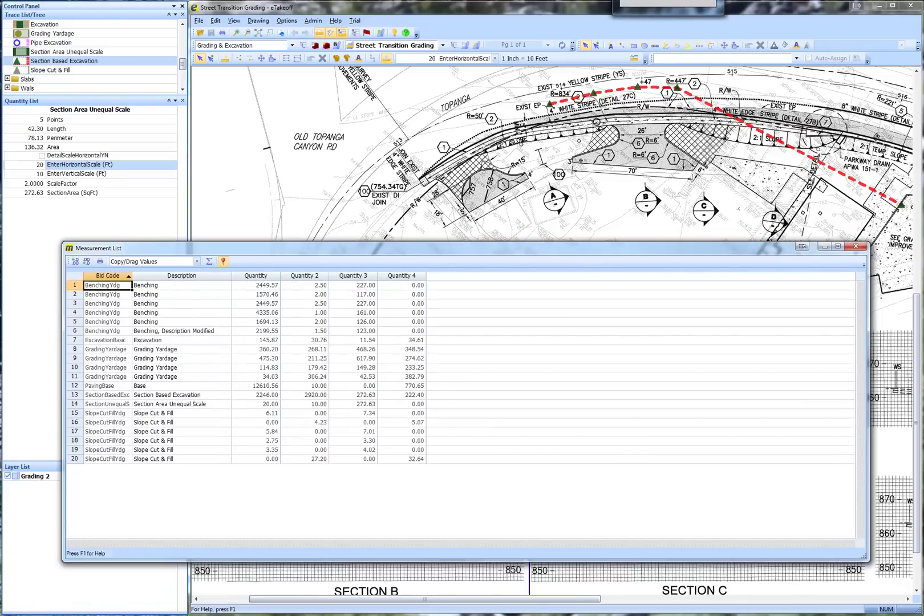
{"action": "left_click", "coordinate": [674, 6]}
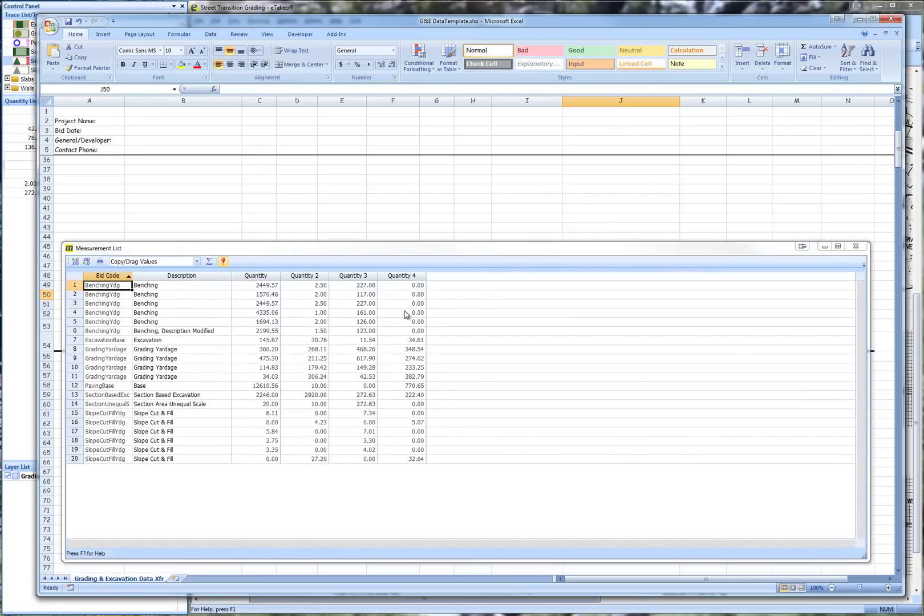
{"action": "left_click_drag", "start_coordinate": [382, 254], "coordinate": [415, 299]}
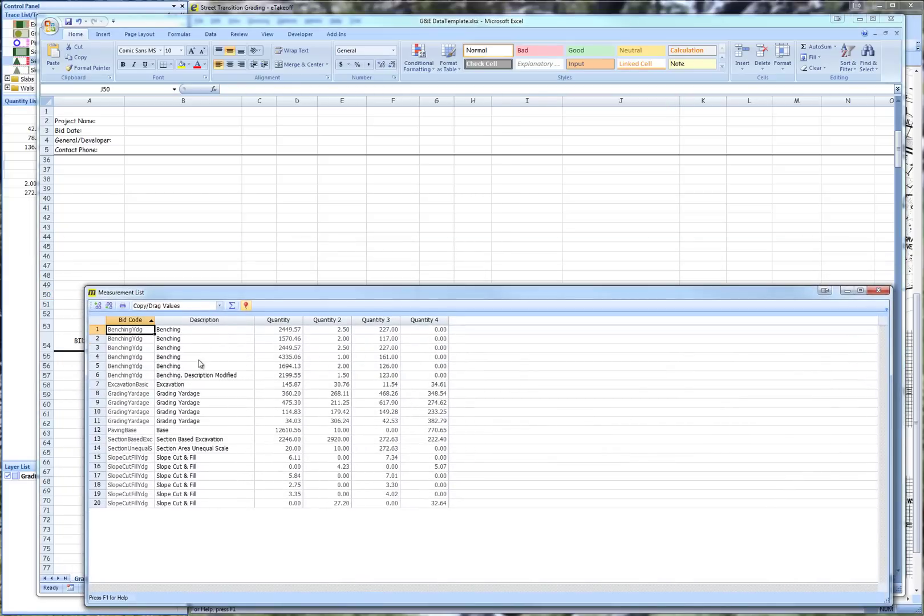
Step: Copy the six Benching rows from the Measurement List and paste them into the Benching table starting at cell I55
{"action": "left_click", "coordinate": [435, 377], "text": "shift"}
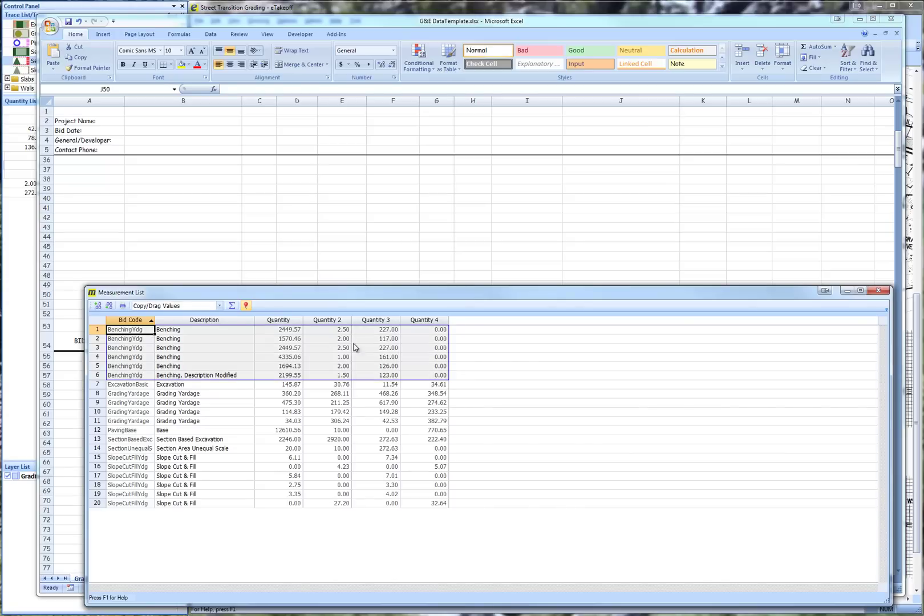
{"action": "right_click", "coordinate": [221, 336]}
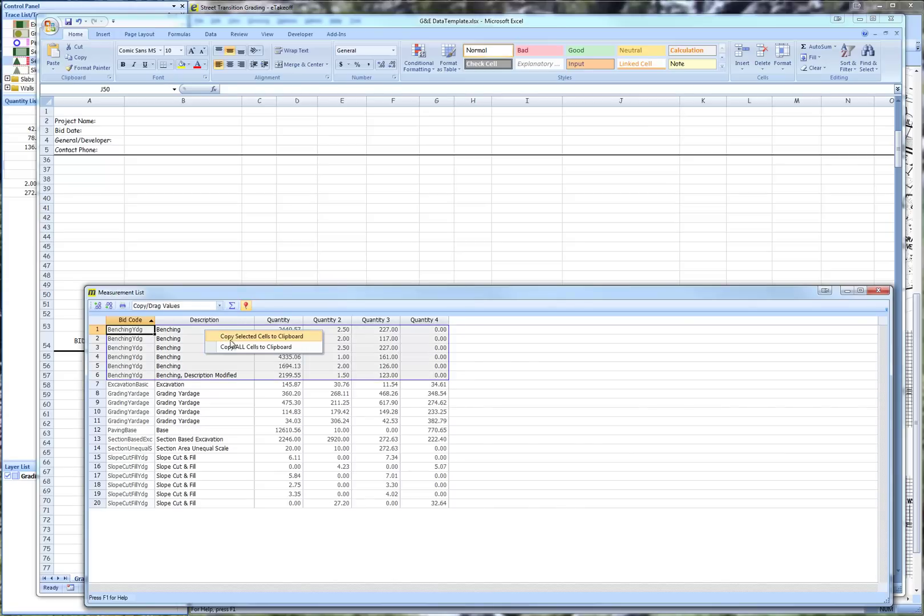
{"action": "left_click", "coordinate": [239, 337]}
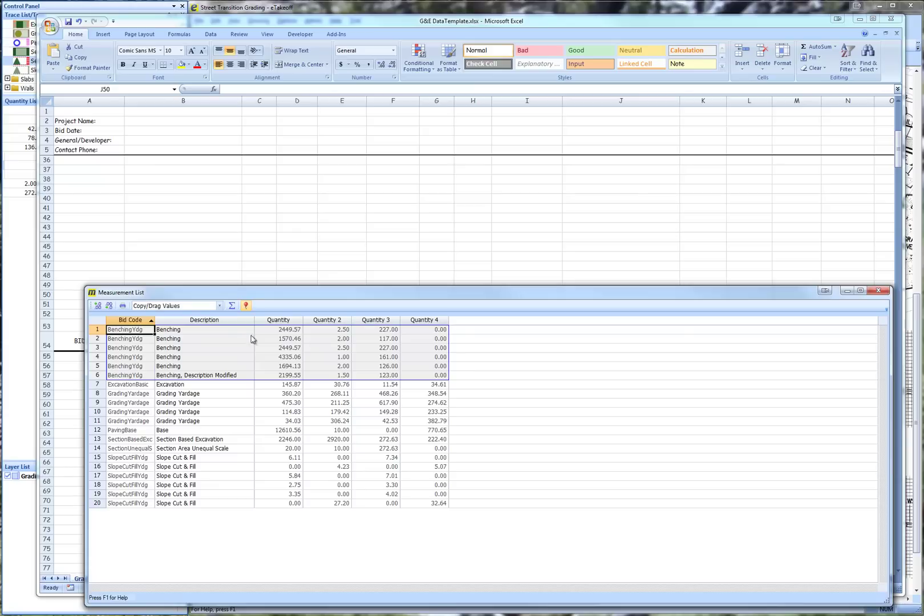
{"action": "left_click_drag", "start_coordinate": [425, 288], "coordinate": [471, 423]}
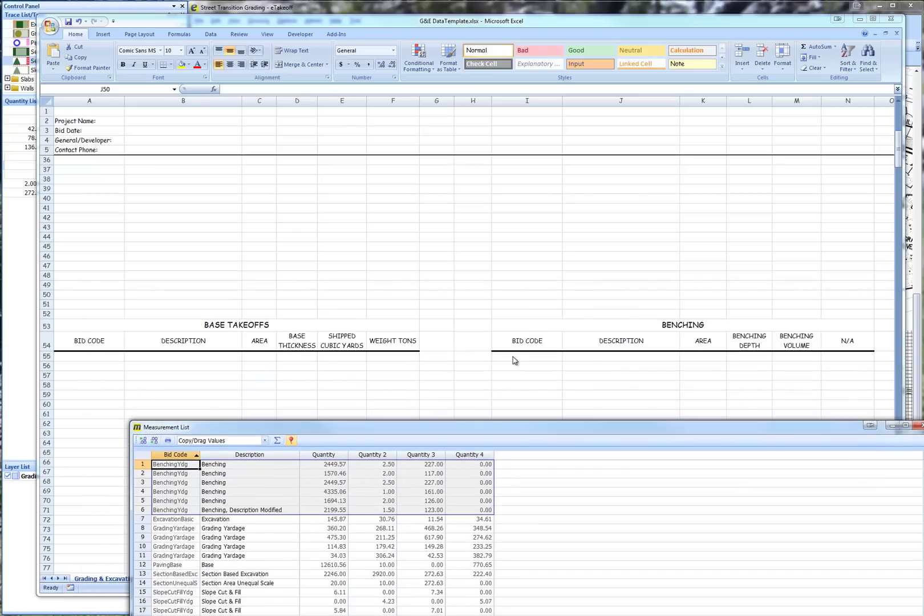
{"action": "left_click", "coordinate": [513, 357]}
{"action": "left_click", "coordinate": [513, 357]}
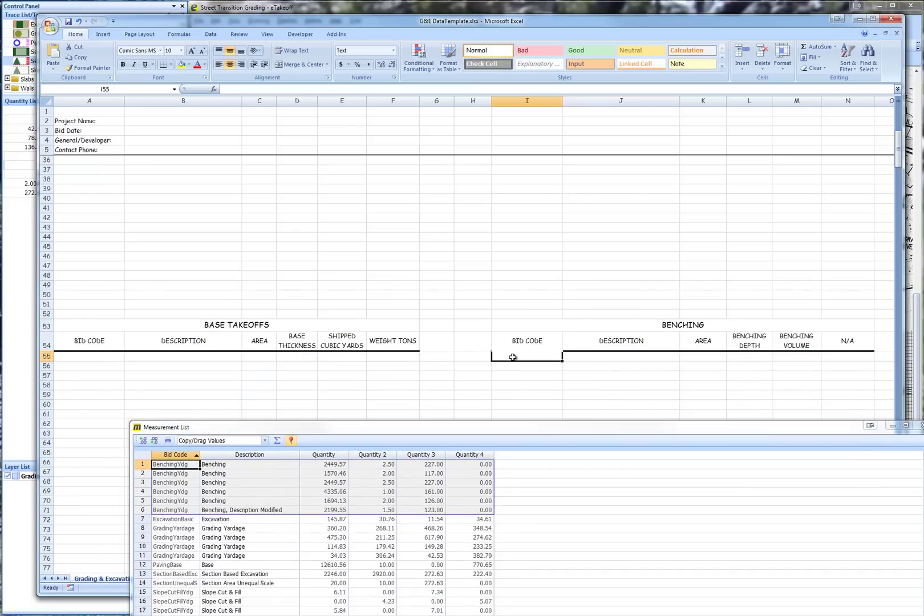
{"action": "key", "text": "ctrl+v"}
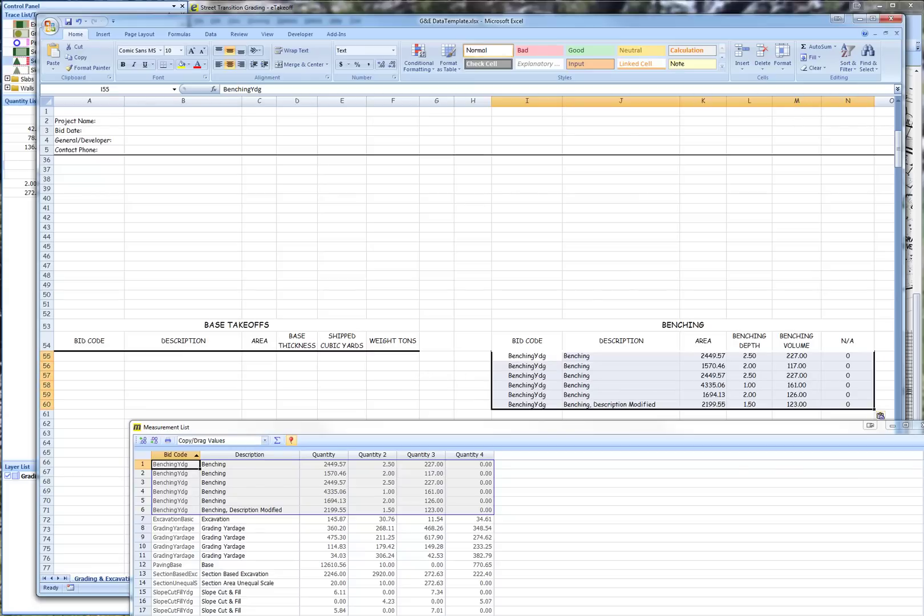
Step: Copy the ExcavationBasic row from the Measurement List and paste it into the Excavation table at cell I8
{"action": "left_click", "coordinate": [171, 390]}
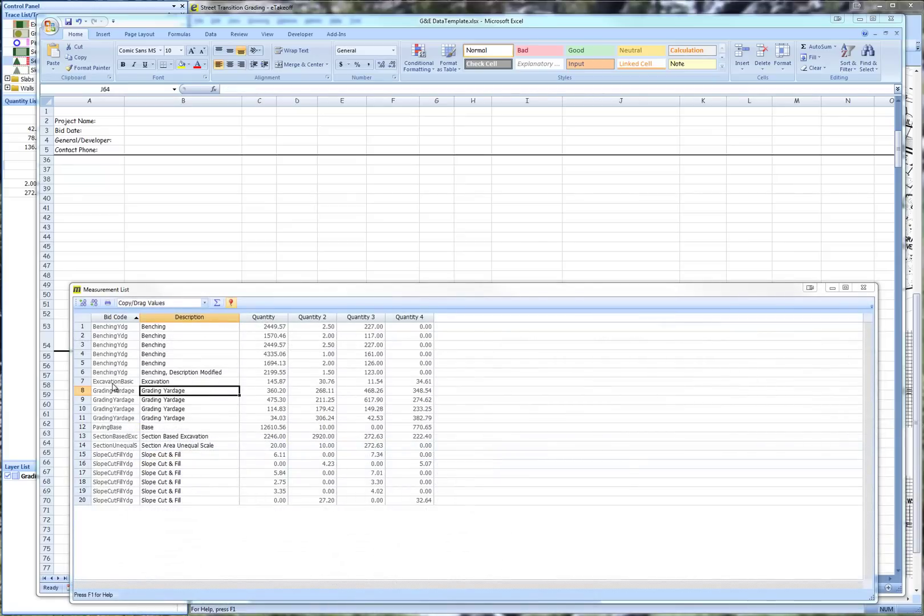
{"action": "left_click", "coordinate": [113, 385]}
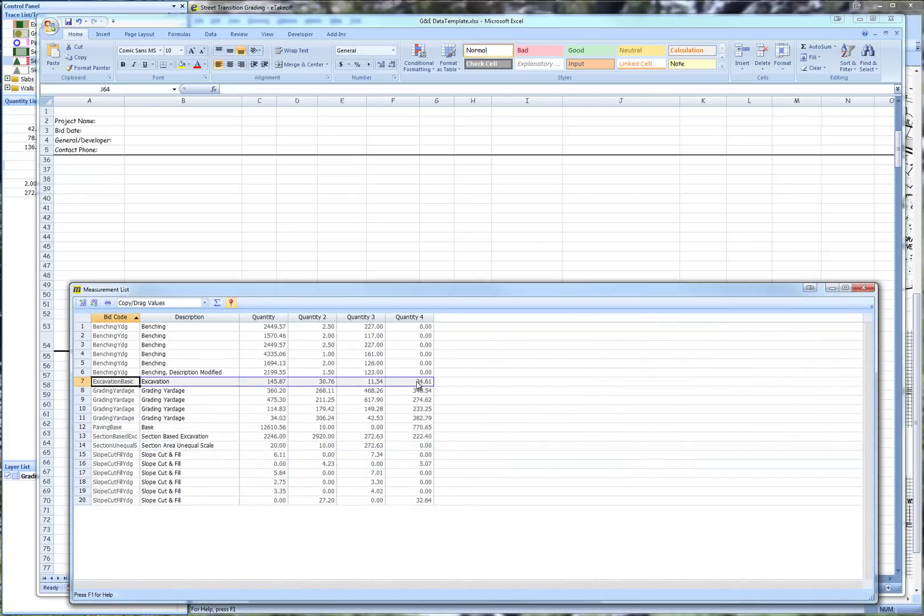
{"action": "right_click", "coordinate": [243, 382]}
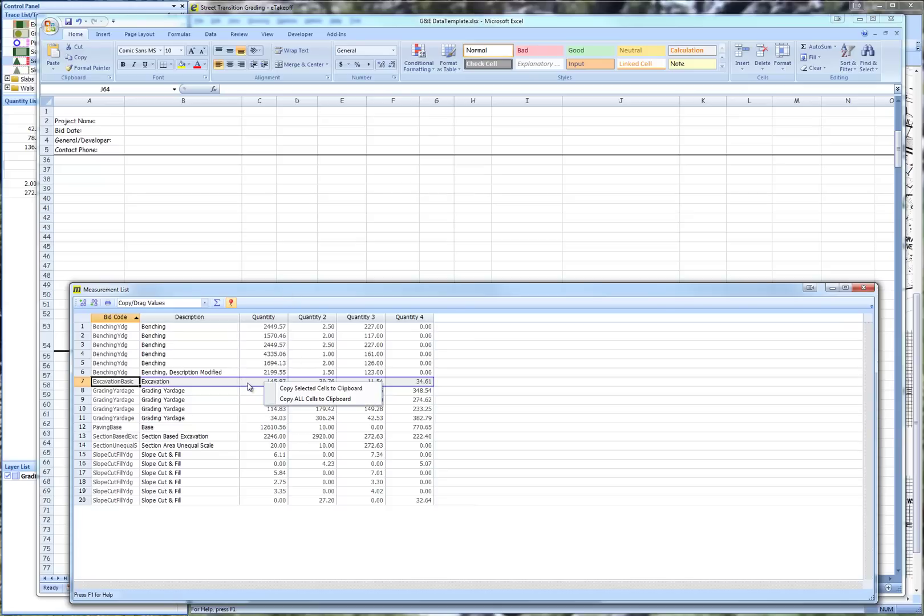
{"action": "left_click", "coordinate": [308, 389]}
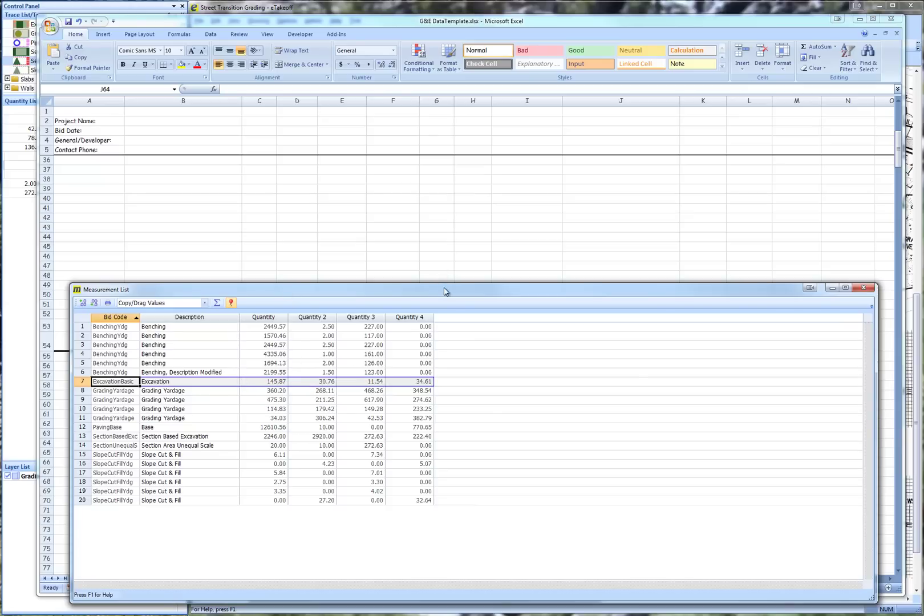
{"action": "left_click_drag", "start_coordinate": [447, 296], "coordinate": [487, 482]}
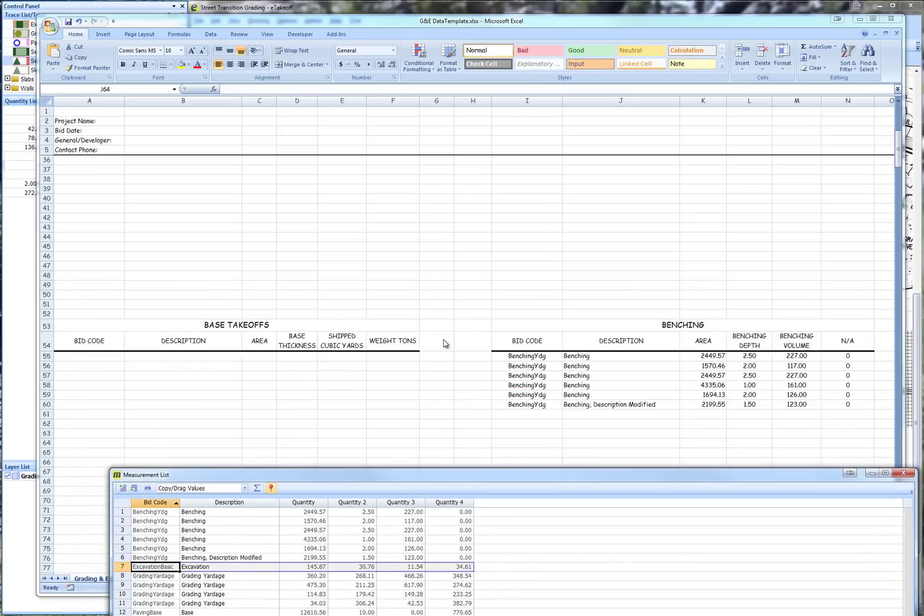
{"action": "scroll", "coordinate": [448, 340], "scroll_direction": "up", "scroll_amount": 10}
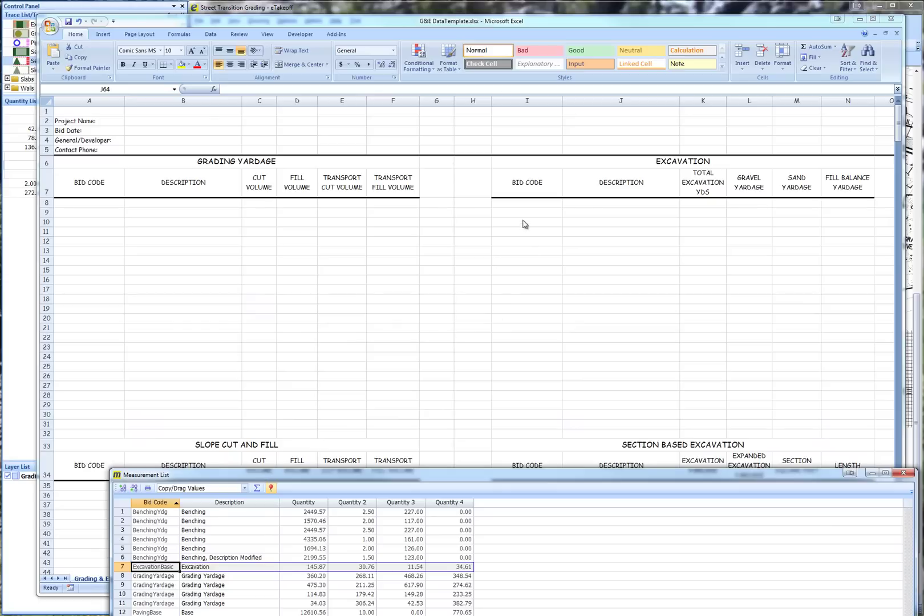
{"action": "left_click", "coordinate": [517, 203]}
{"action": "left_click", "coordinate": [517, 203]}
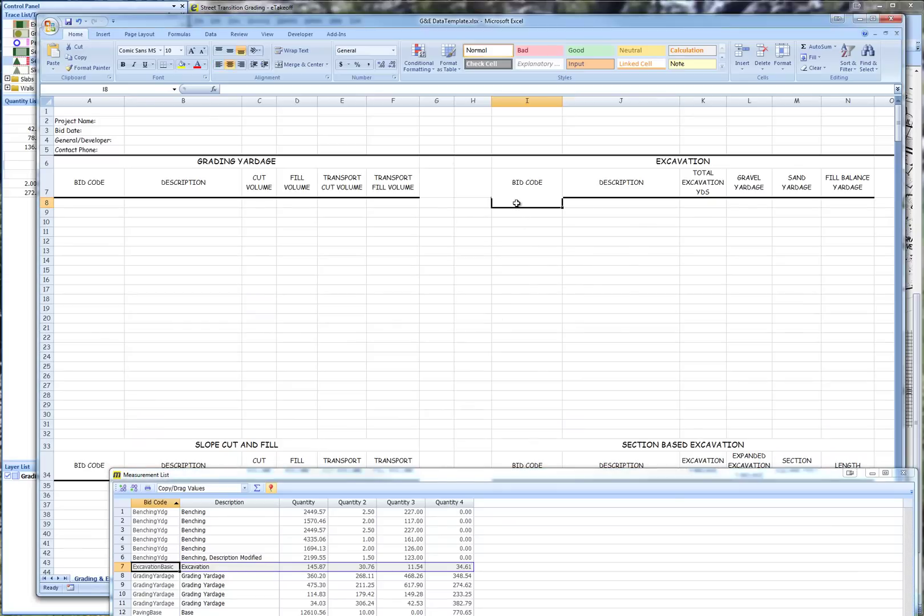
{"action": "key", "text": "ctrl+v"}
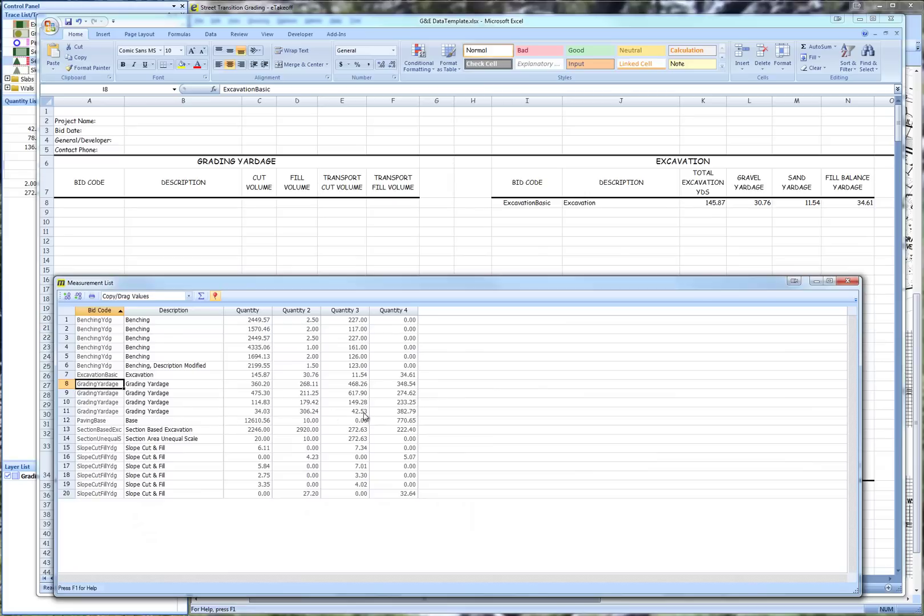
Step: Copy the four Grading Yardage rows from the Measurement List and paste them into the Grading Yardage table starting at cell A8
{"action": "left_click", "coordinate": [400, 413]}
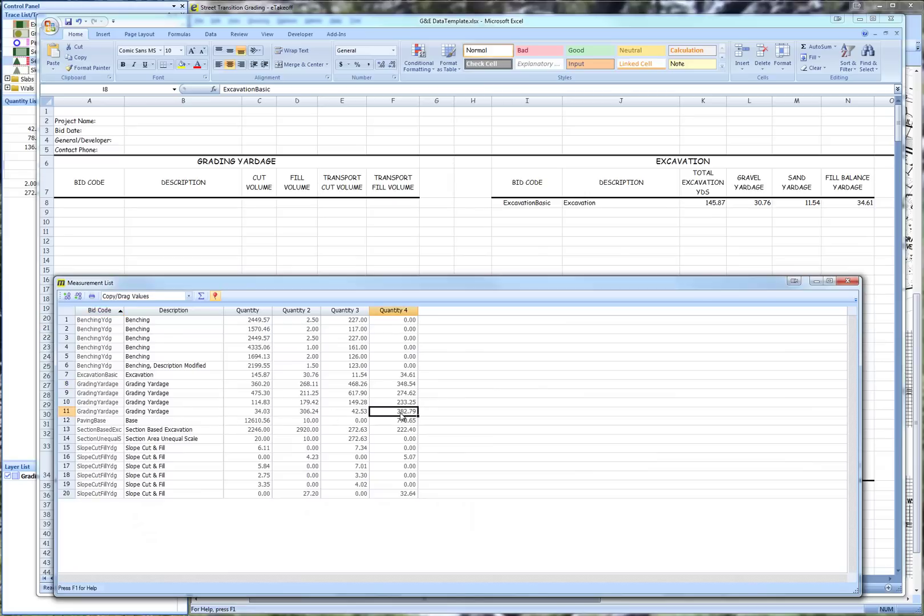
{"action": "left_click", "coordinate": [99, 387], "text": "shift"}
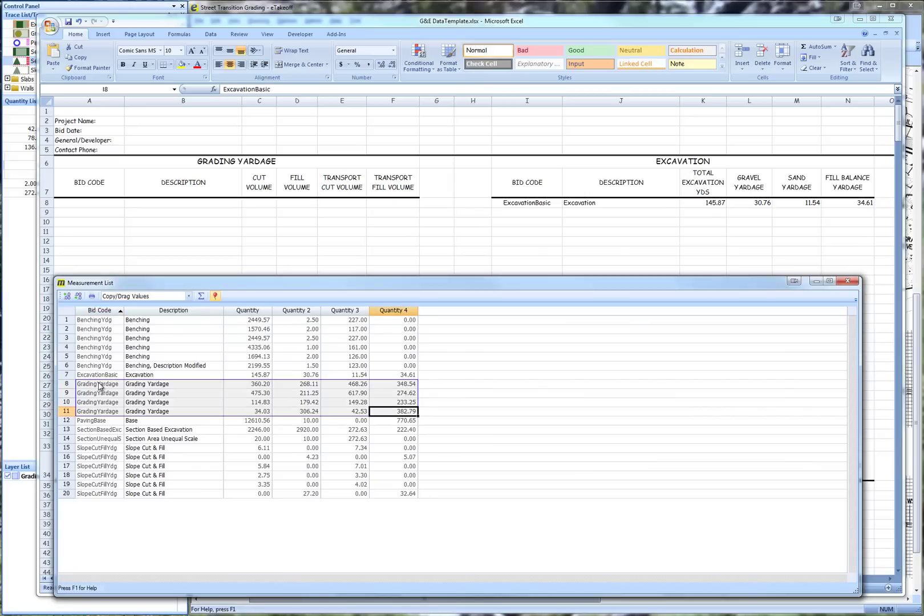
{"action": "right_click", "coordinate": [174, 394]}
{"action": "left_click", "coordinate": [211, 402]}
{"action": "left_click", "coordinate": [75, 203]}
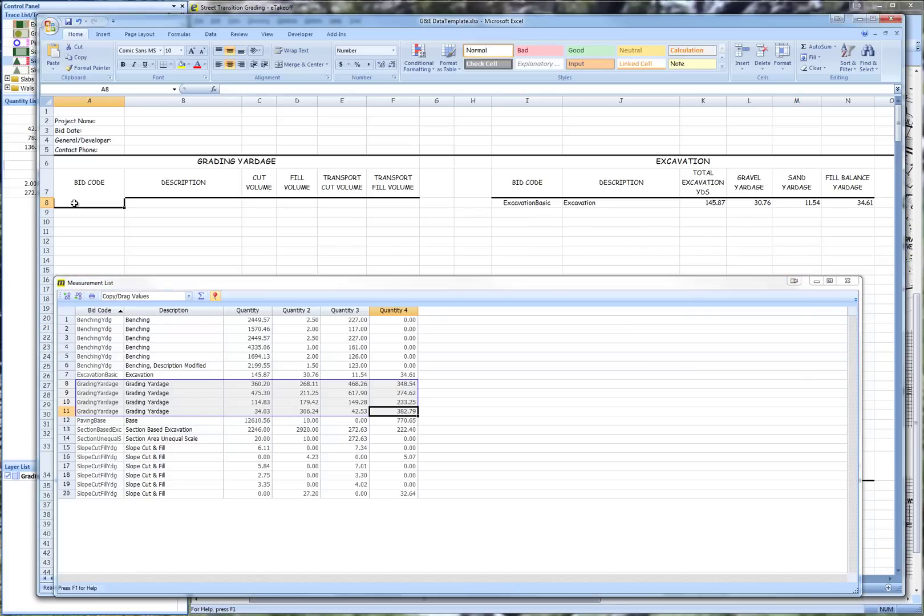
{"action": "key", "text": "ctrl+v"}
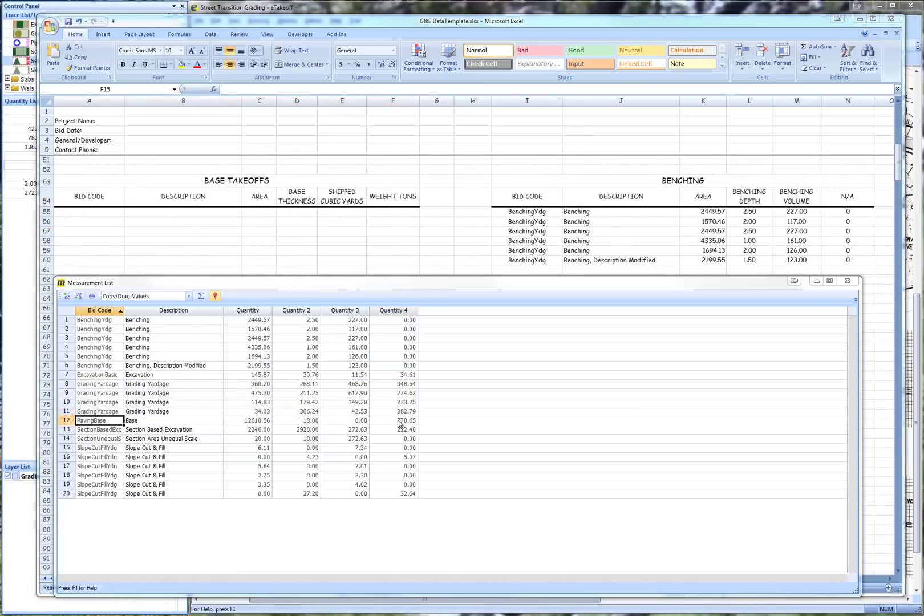
Step: Copy the PavingBase row from the Measurement List and paste it into the Base Takeoffs table at cell A55
{"action": "left_click", "coordinate": [399, 422]}
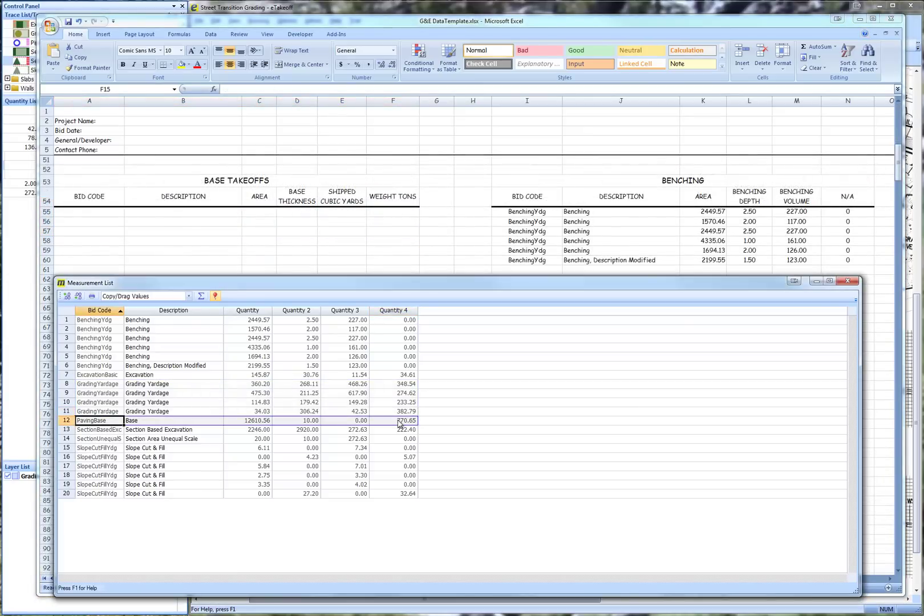
{"action": "right_click", "coordinate": [375, 422]}
{"action": "left_click", "coordinate": [421, 429]}
{"action": "left_click", "coordinate": [80, 214]}
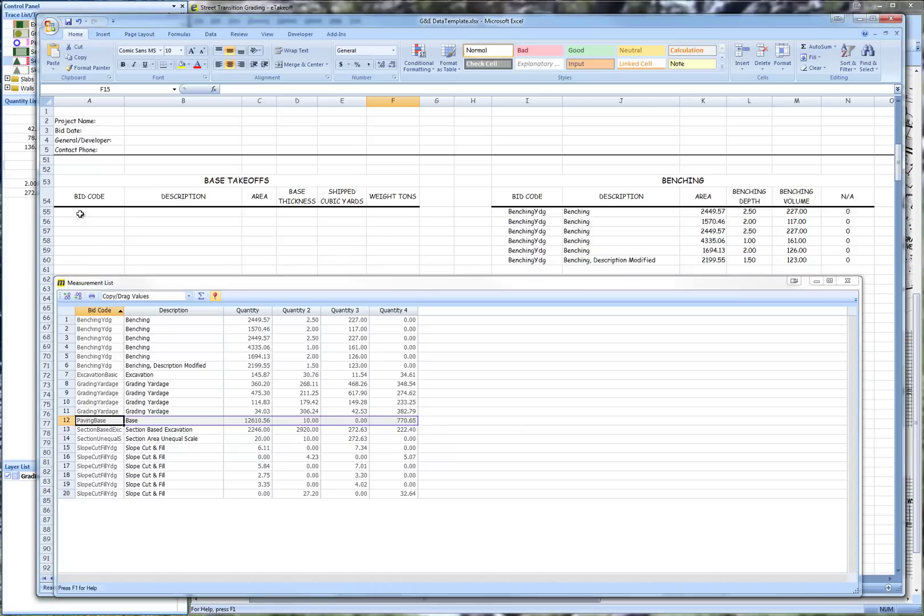
{"action": "left_click", "coordinate": [80, 214]}
{"action": "key", "text": "ctrl+v"}
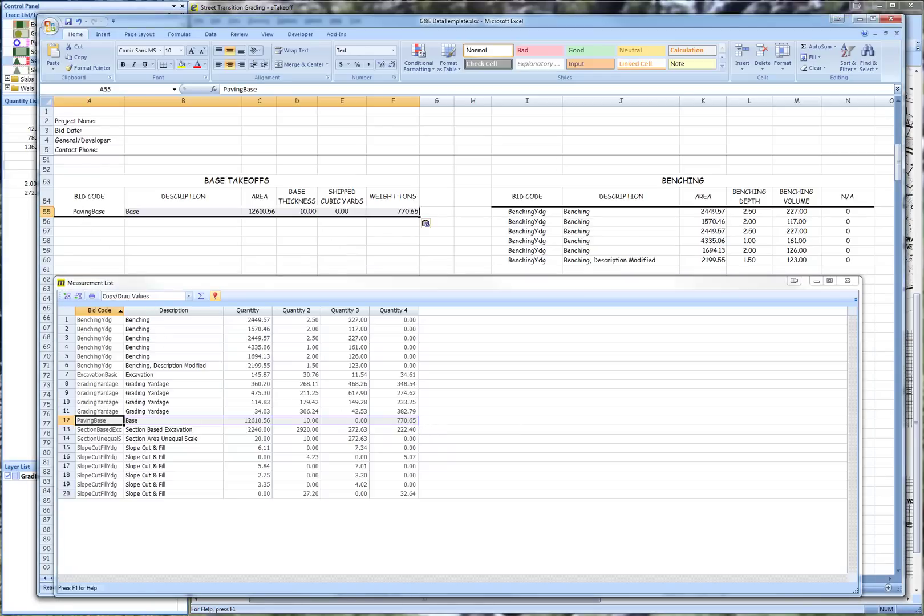
Step: Copy the Section Based Excavation row from the Measurement List and paste it into the Section Based Excavation table at cell I35
{"action": "left_click", "coordinate": [398, 431]}
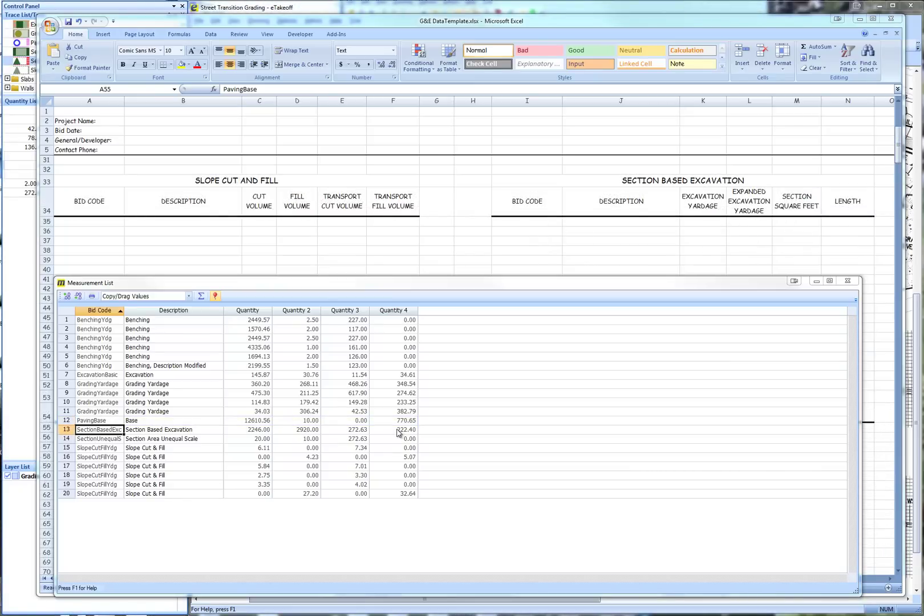
{"action": "right_click", "coordinate": [184, 432]}
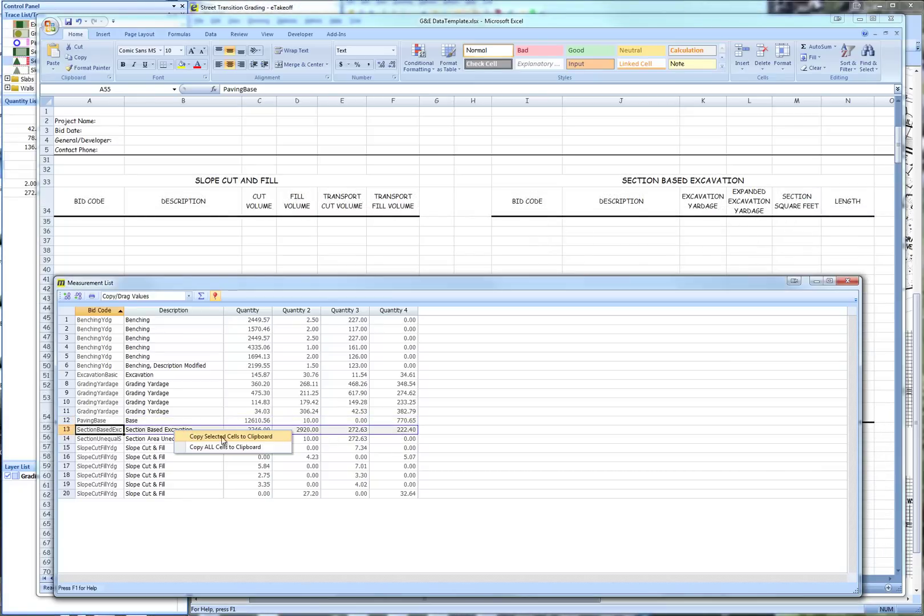
{"action": "left_click", "coordinate": [238, 437]}
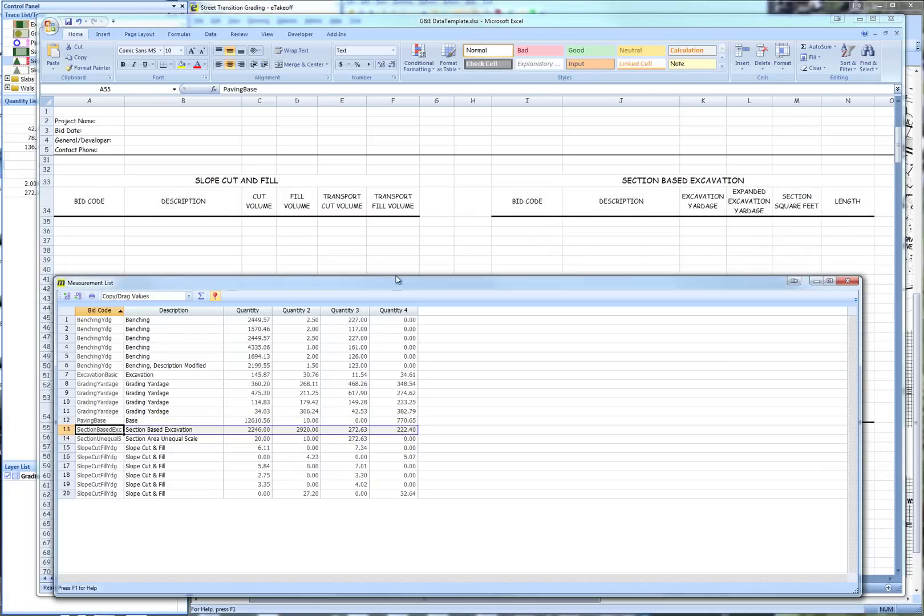
{"action": "left_click", "coordinate": [529, 223]}
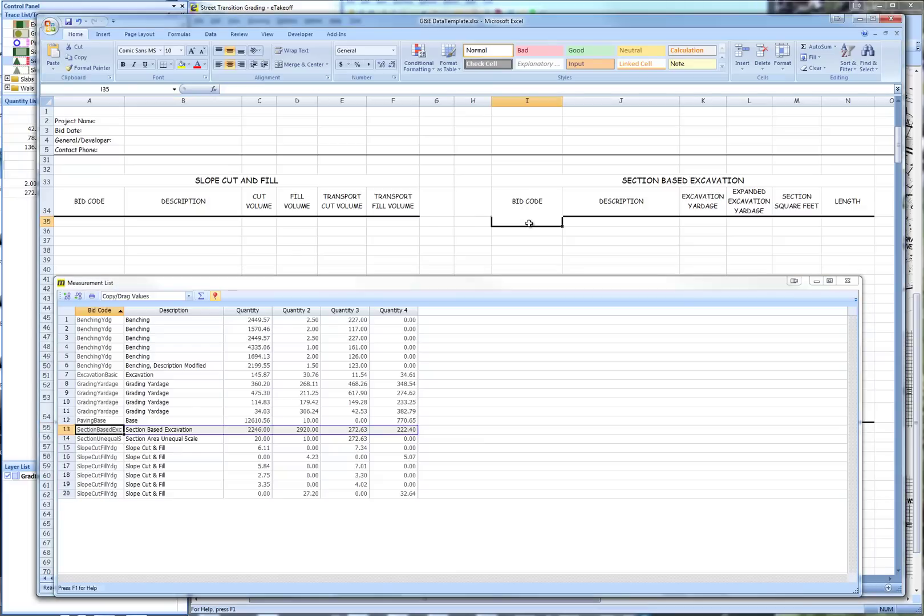
{"action": "key", "text": "ctrl+v"}
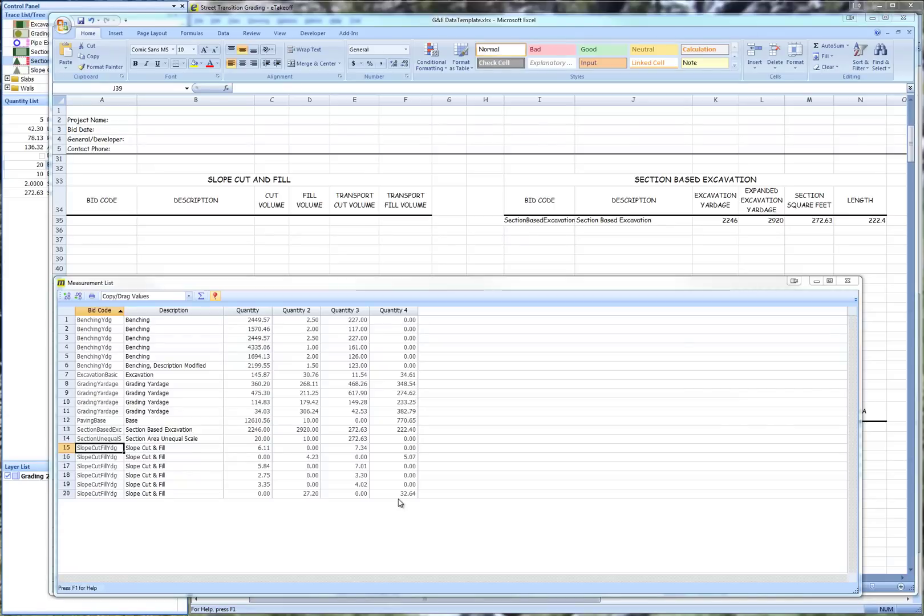
Step: Copy the six Slope Cut & Fill rows from the Measurement List and select cell A35 in the Slope Cut and Fill table as their destination
{"action": "left_click", "coordinate": [404, 496], "text": "shift"}
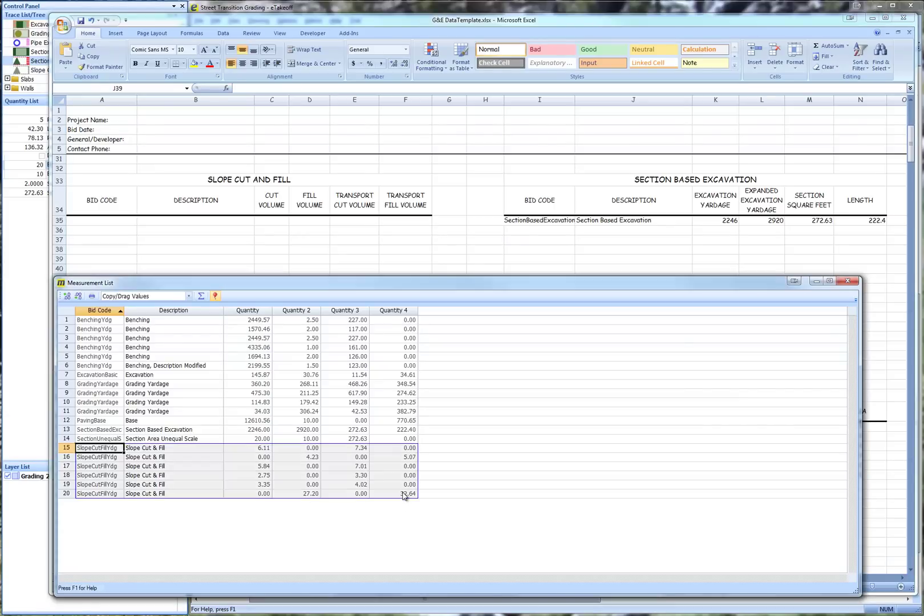
{"action": "right_click", "coordinate": [297, 458]}
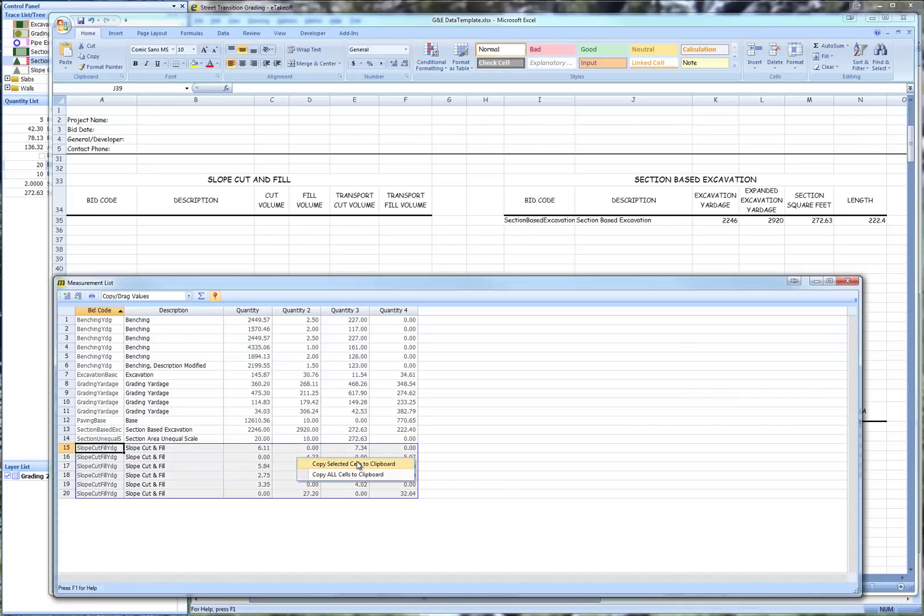
{"action": "left_click", "coordinate": [358, 465]}
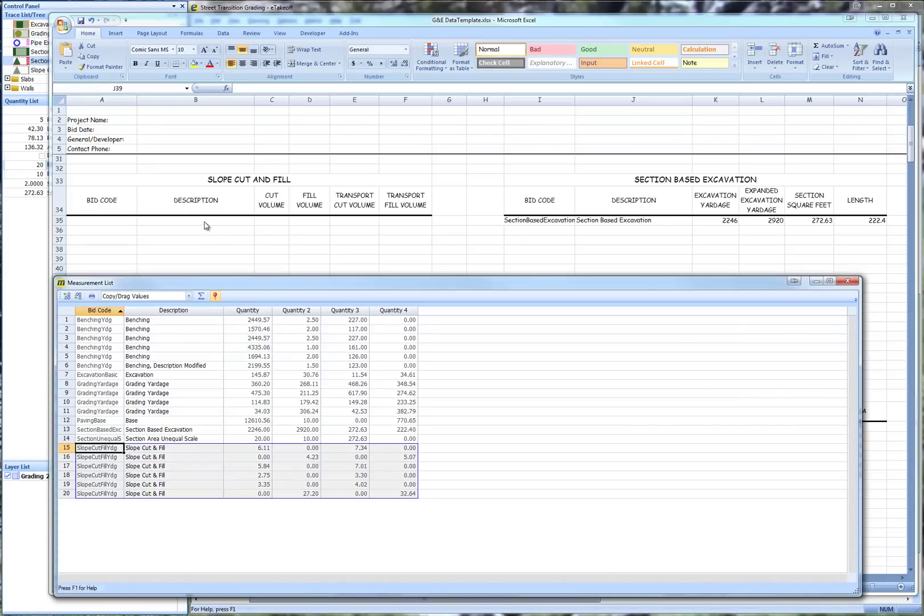
{"action": "left_click", "coordinate": [93, 221]}
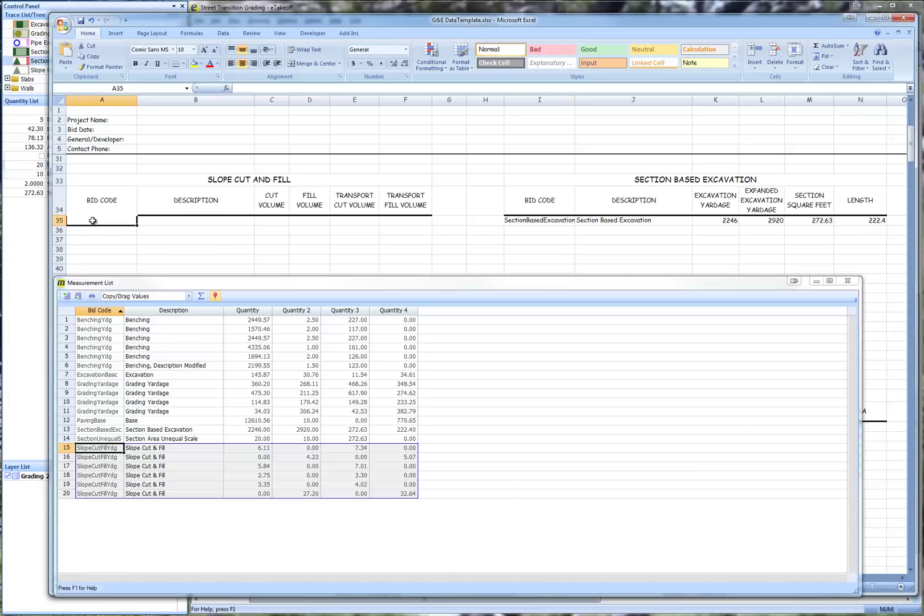